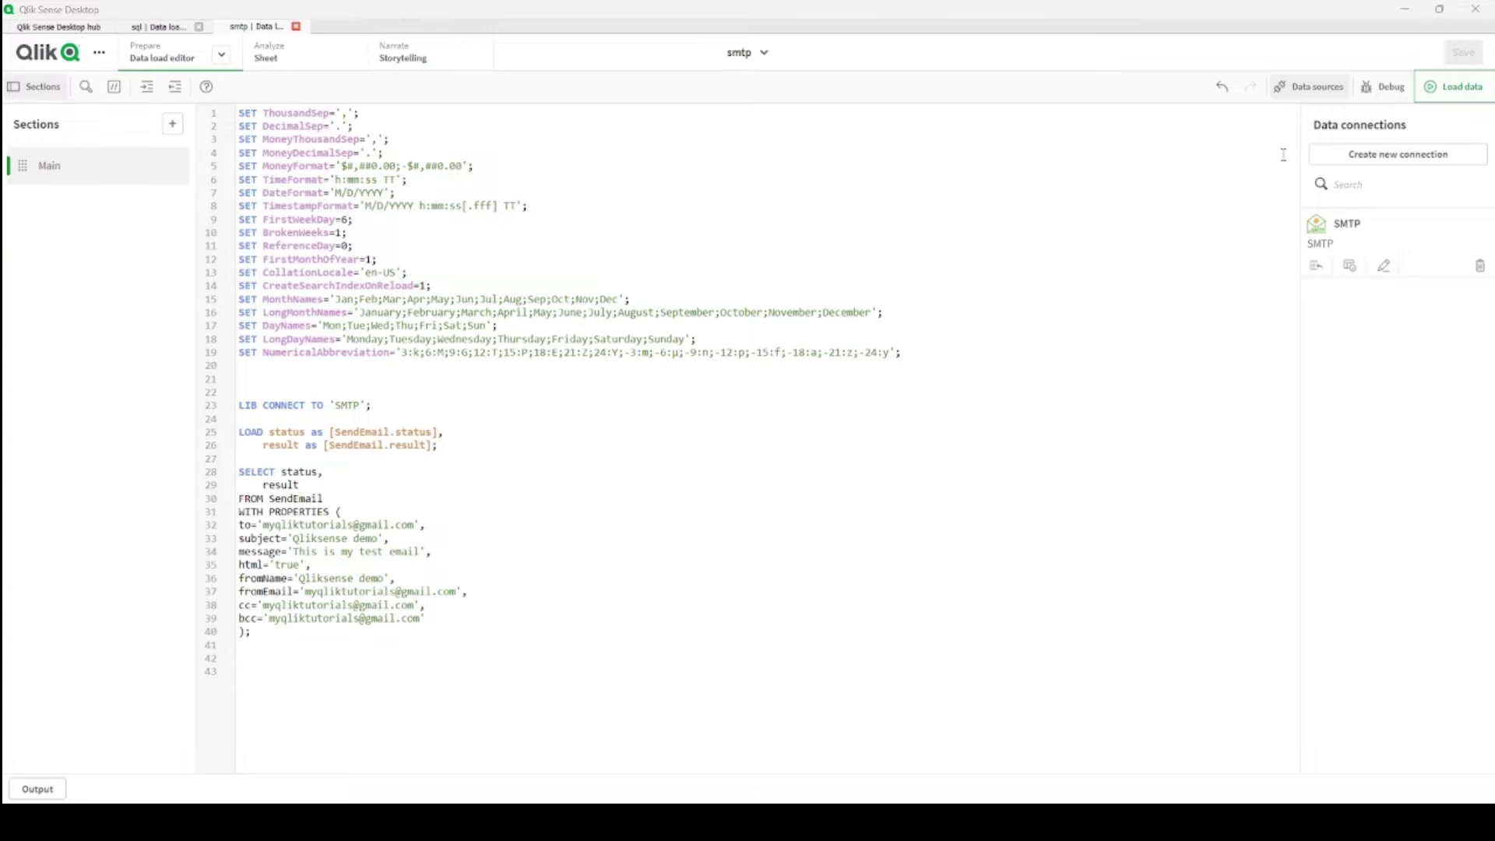
Step: Reload the smtp app's SendEmail script and close the completed data load report
left_click(1450, 87)
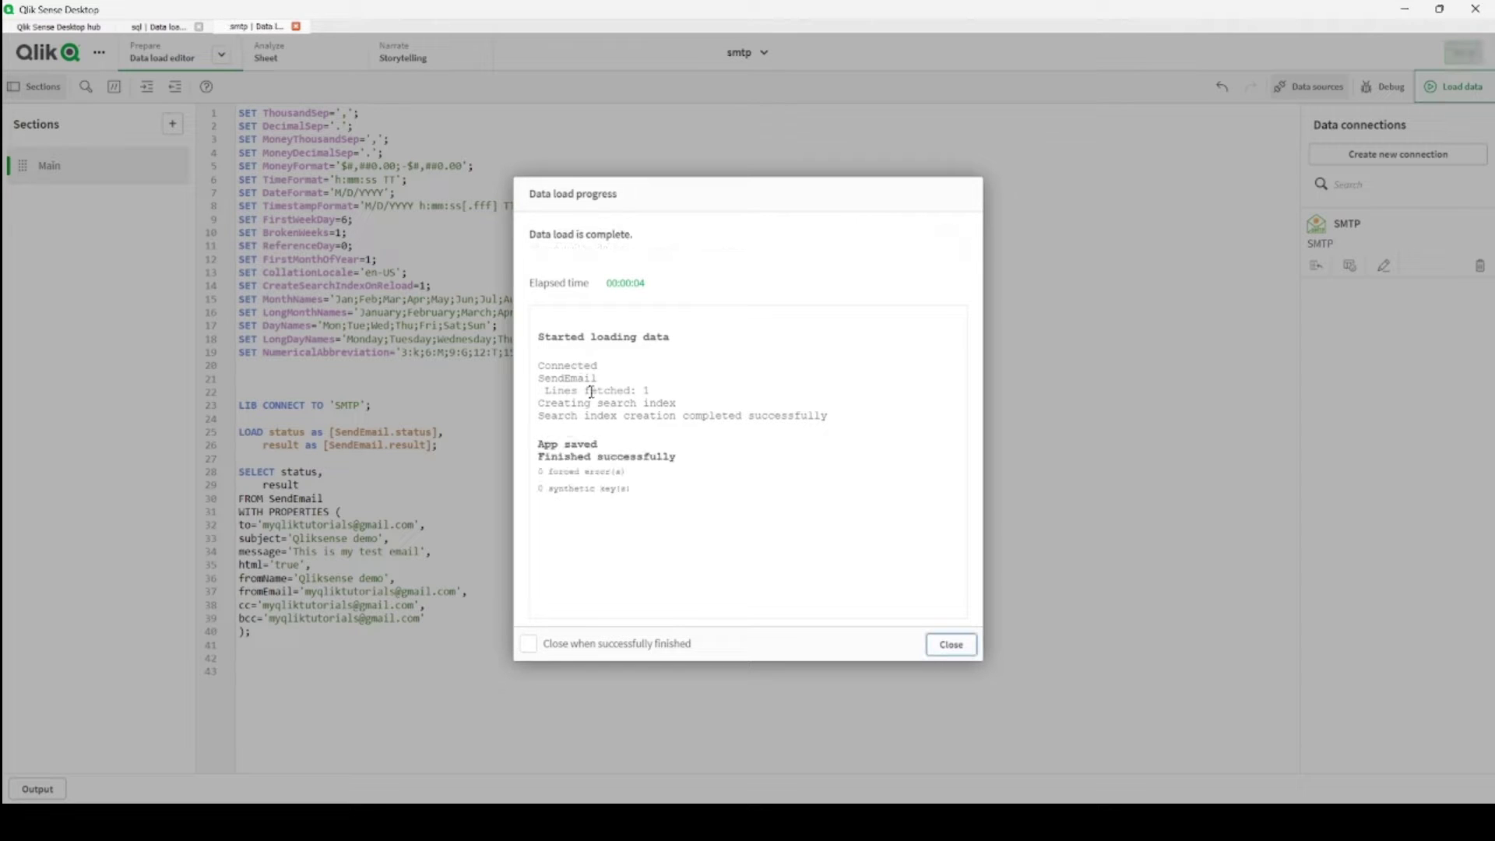
left_click(953, 645)
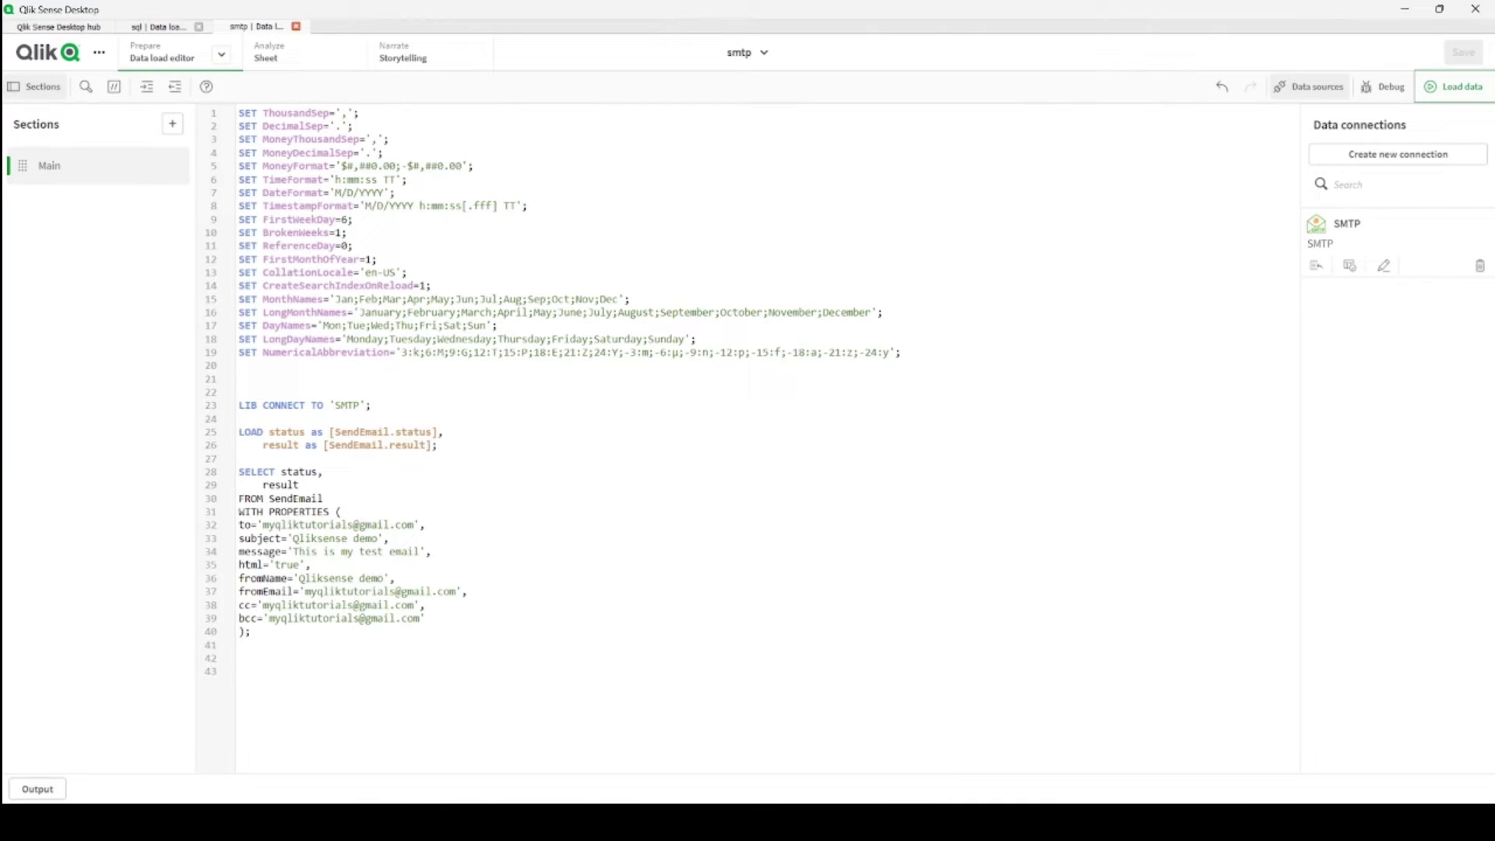
Step: Check the Gmail inbox for the 'Qliksense demo' email, then minimize the browser
left_click(864, 728)
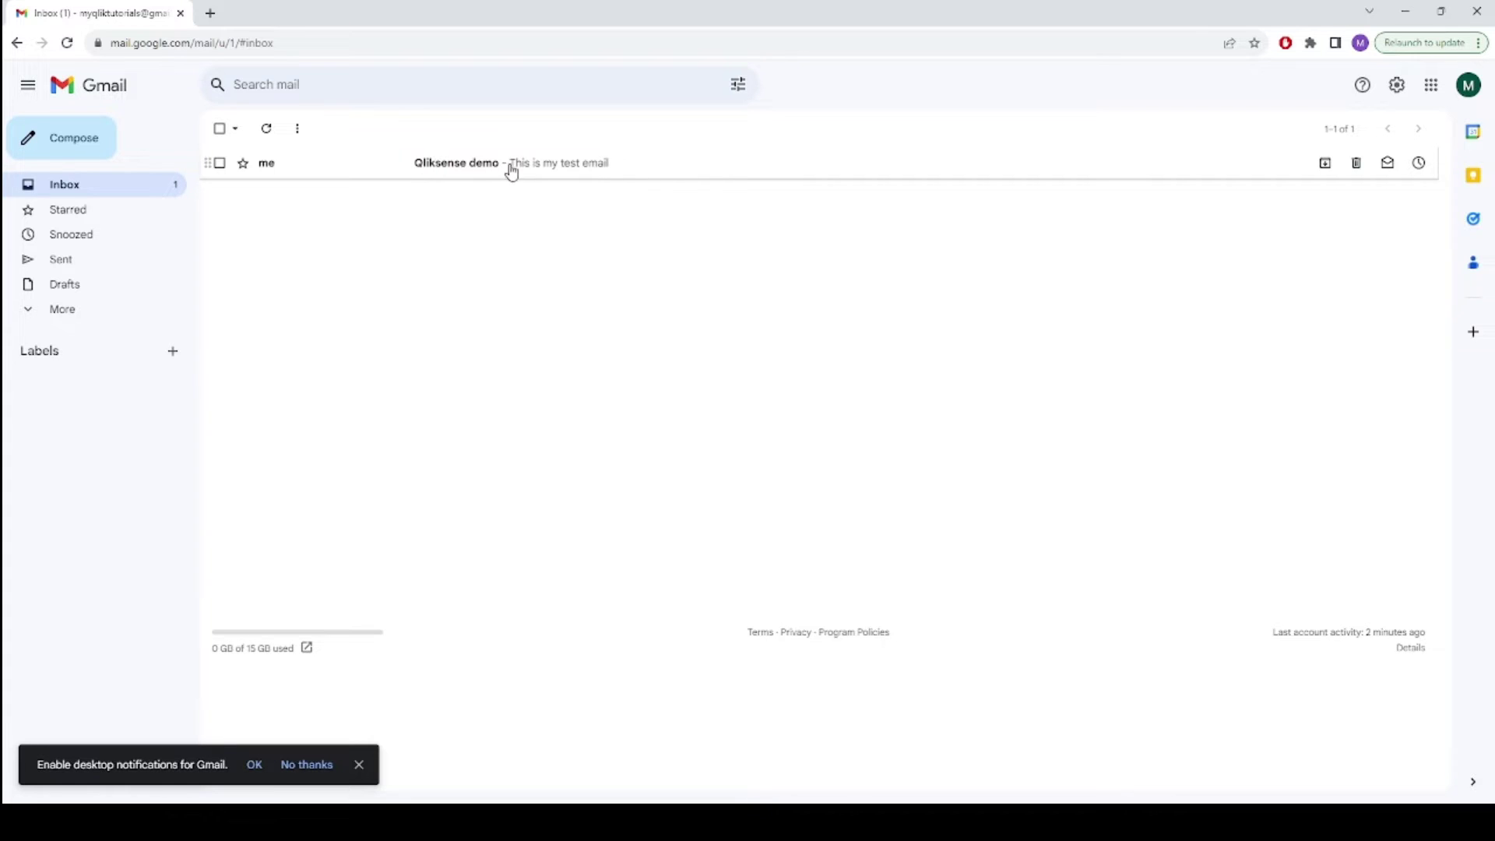
left_click(1405, 11)
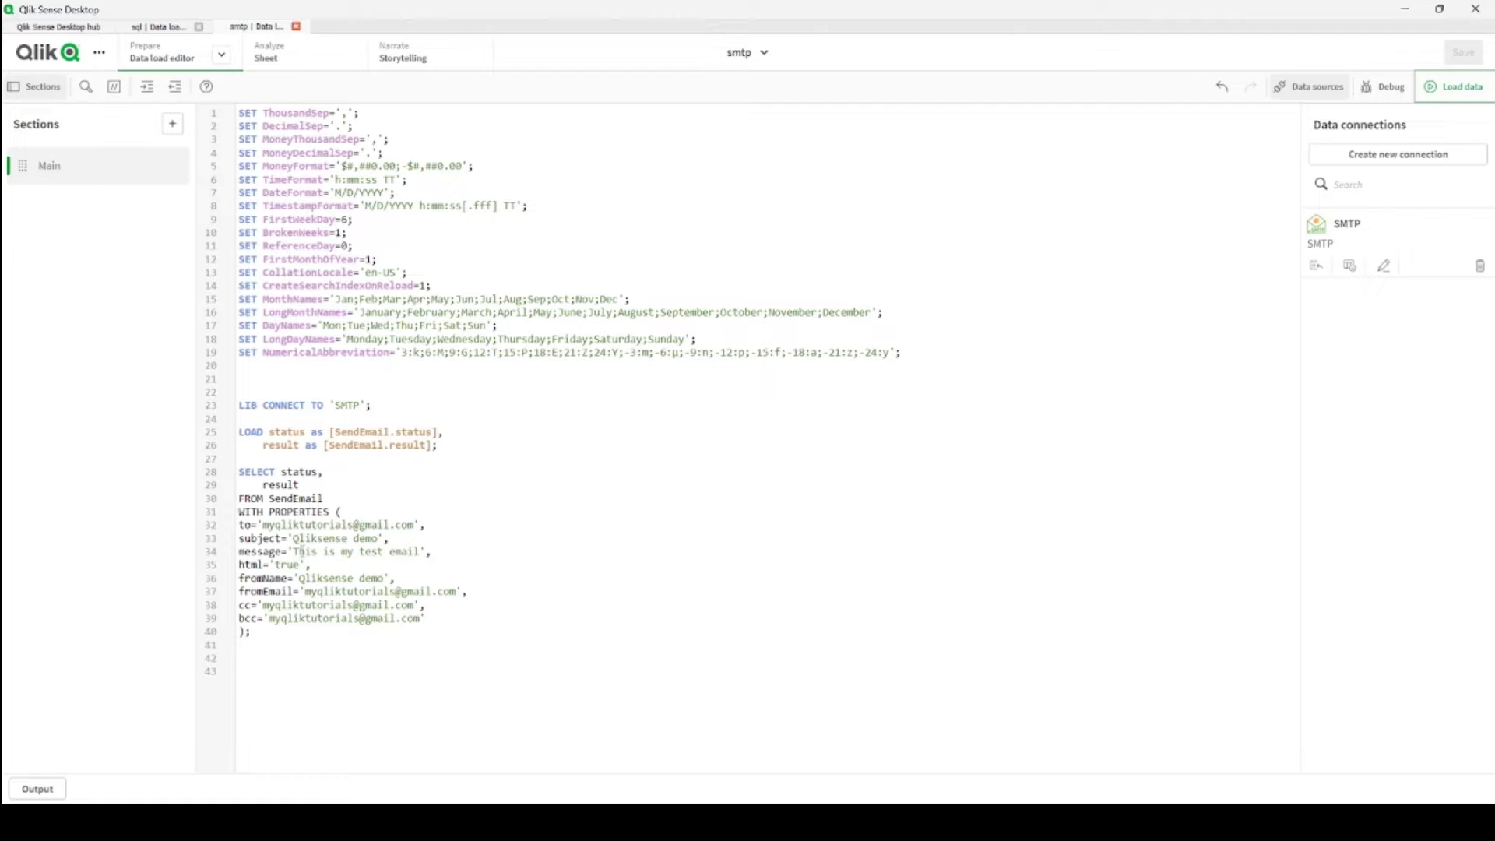
Step: Close the smtp app and create a new app named smtp_demo from the hub
left_click_drag(302, 551, 407, 553)
left_click_drag(328, 578, 368, 576)
left_click(296, 26)
left_click(72, 33)
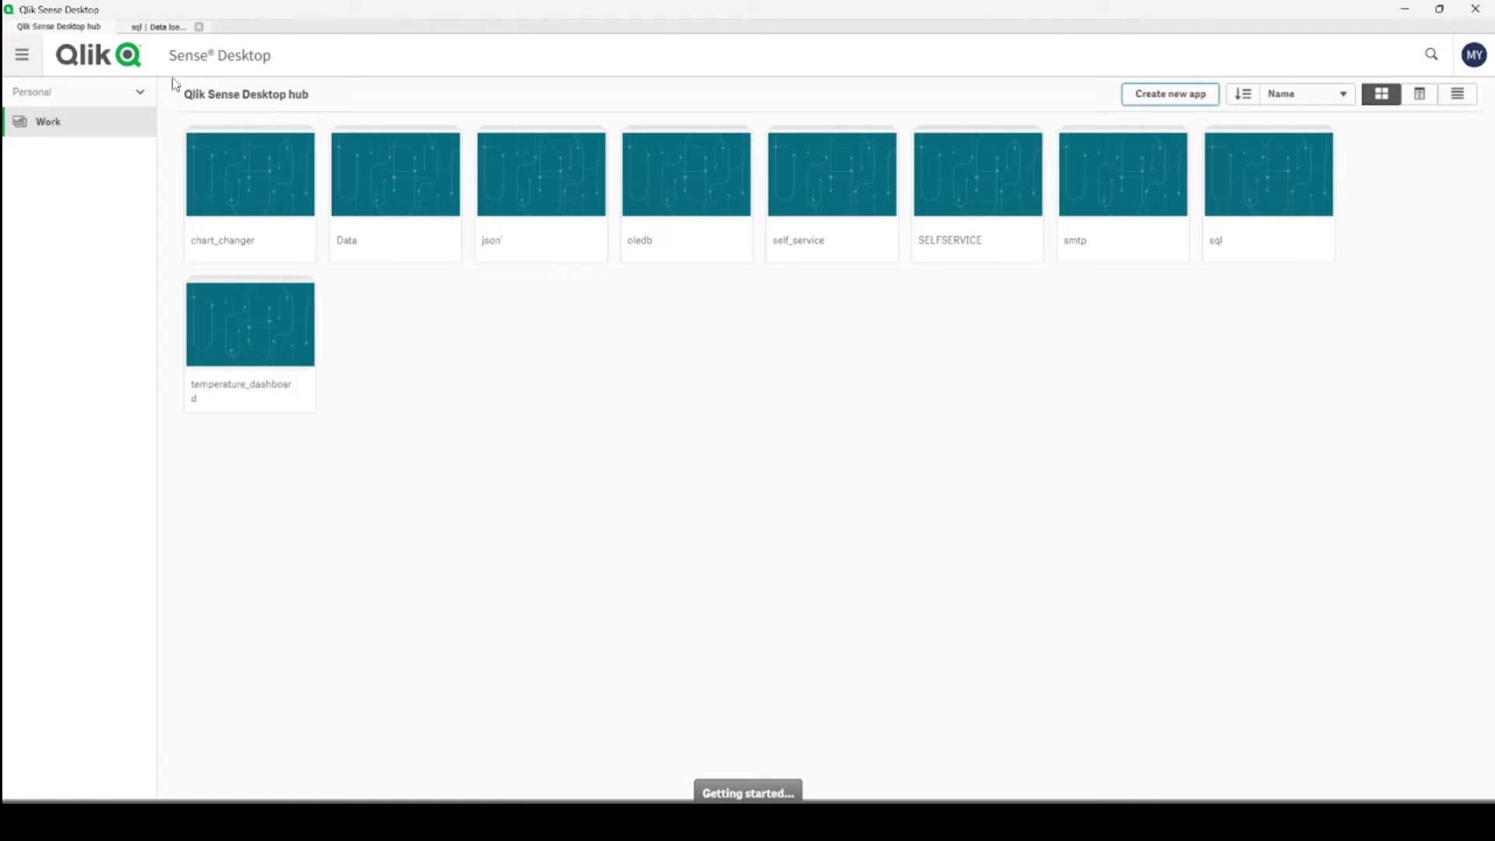
left_click(1168, 97)
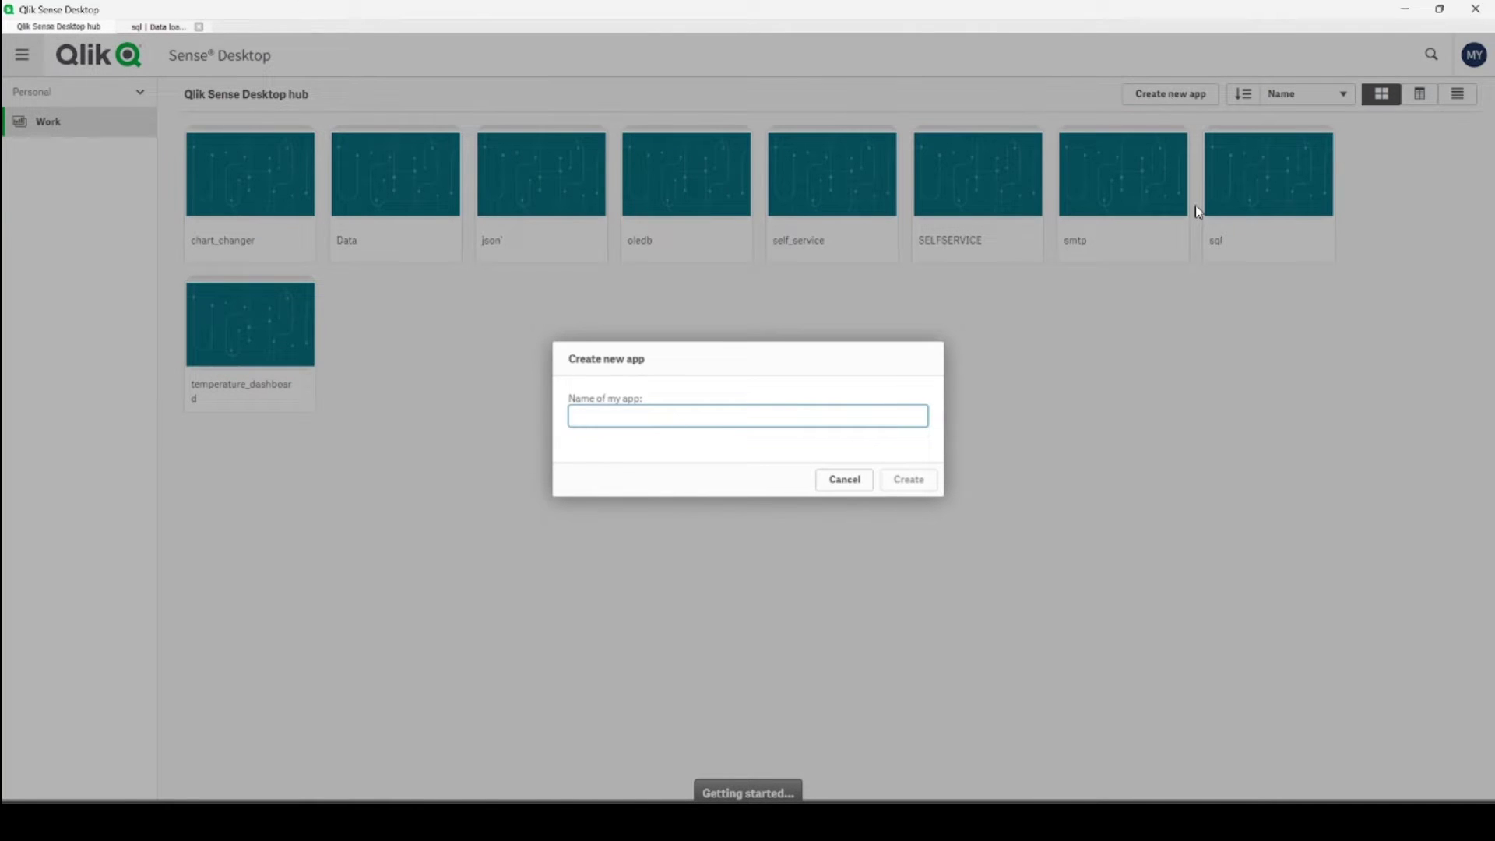
type("smtp_de")
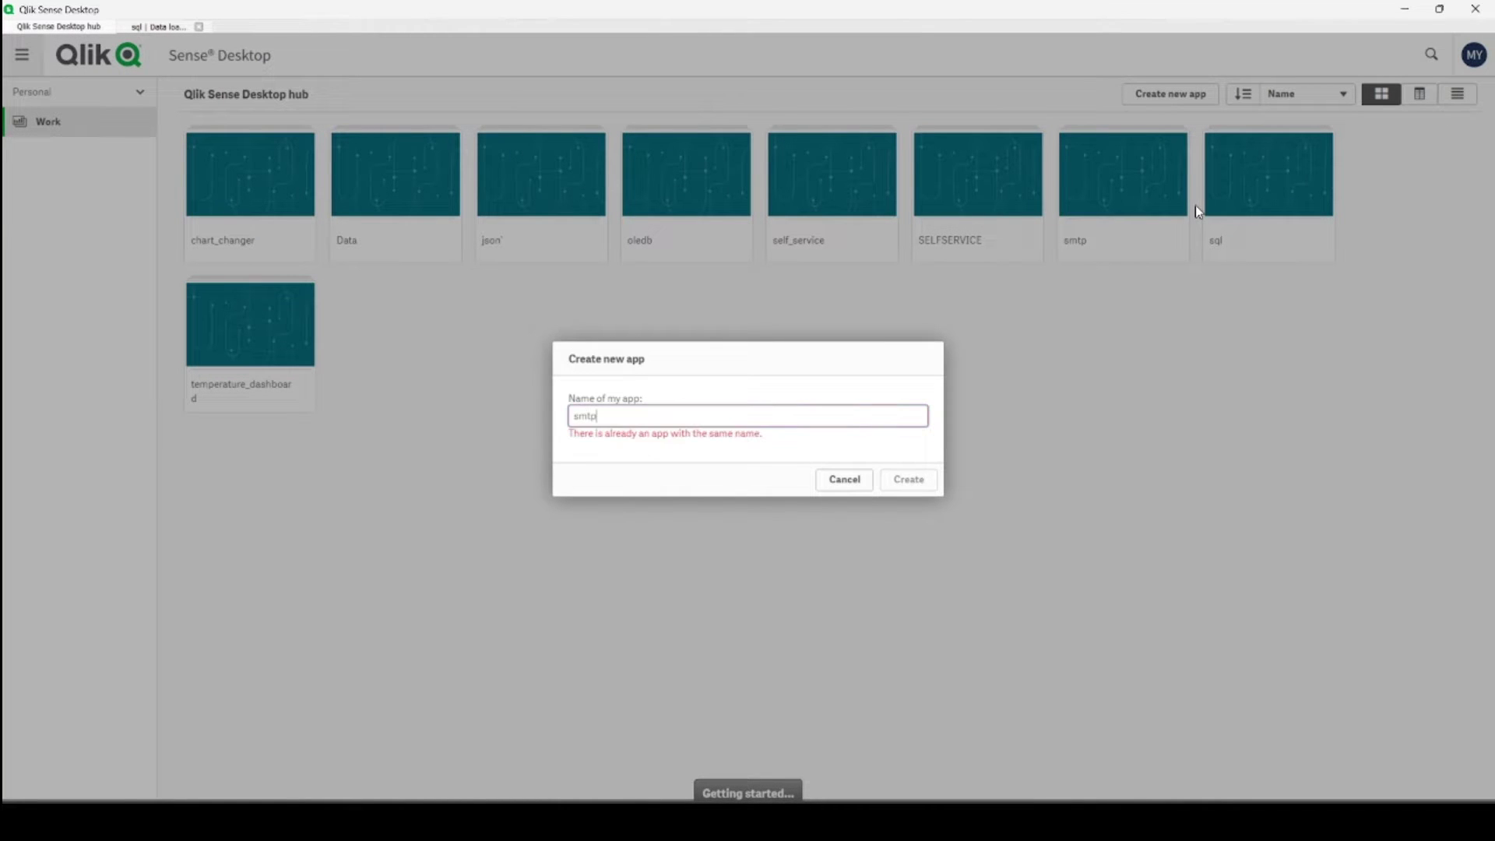
key("Return")
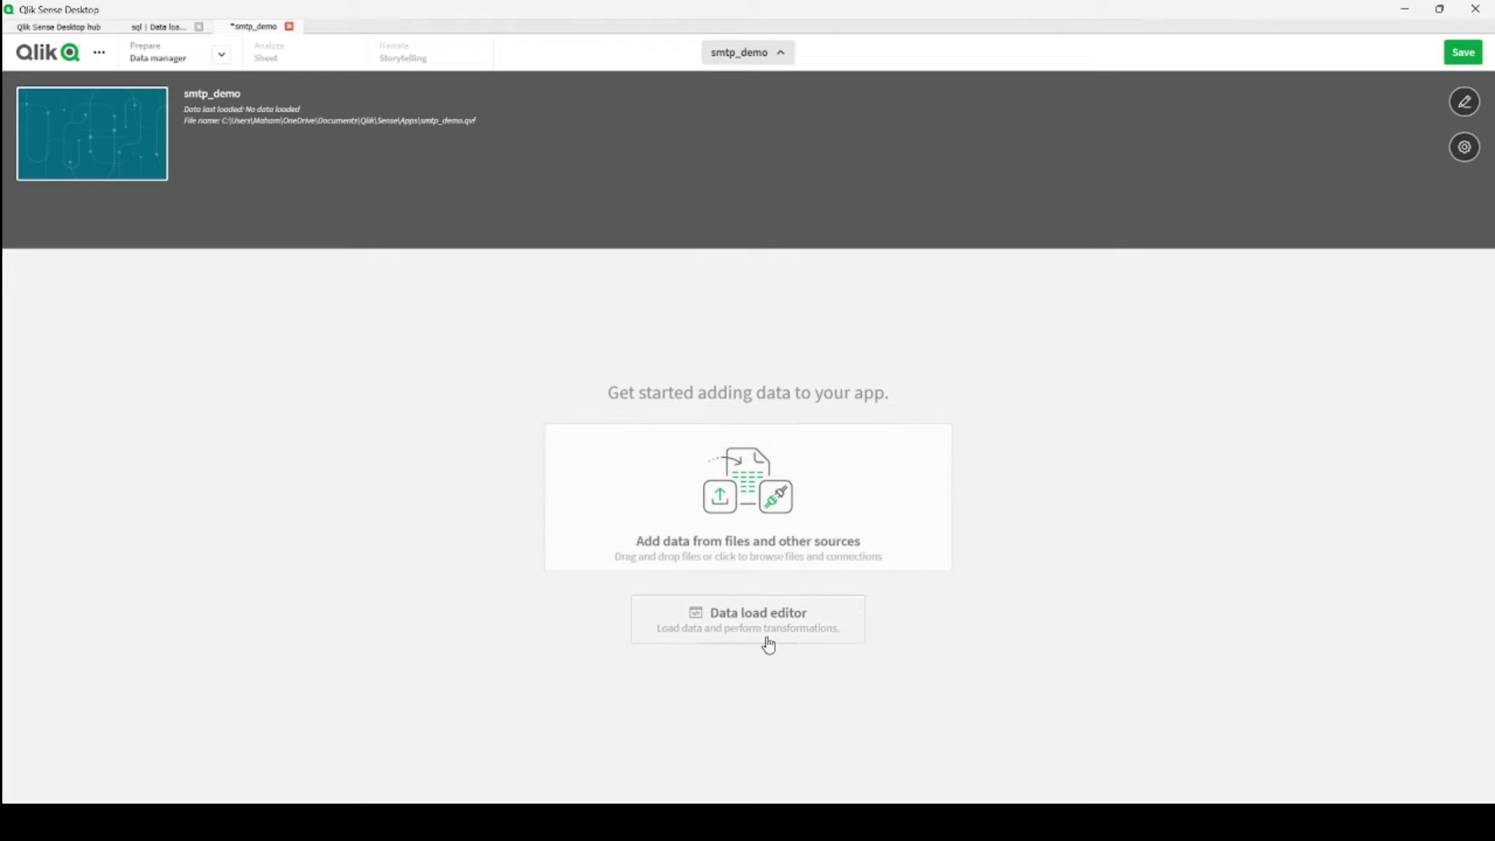
Step: Open smtp_demo's data load editor and scroll the new-connection source list down to SMTP
left_click(770, 645)
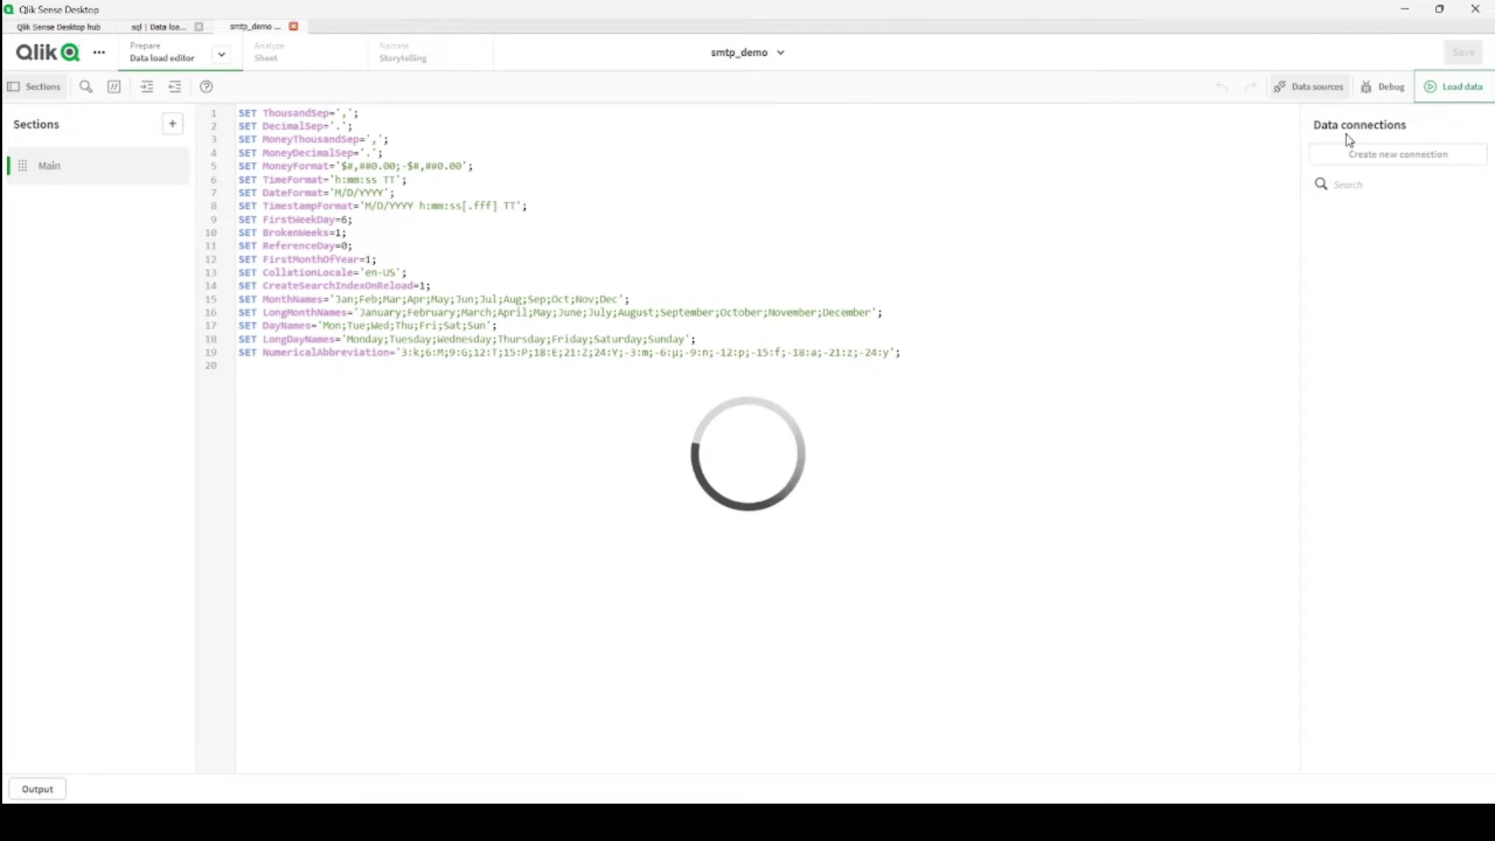
left_click(1403, 160)
scroll(971, 447, "down", 5)
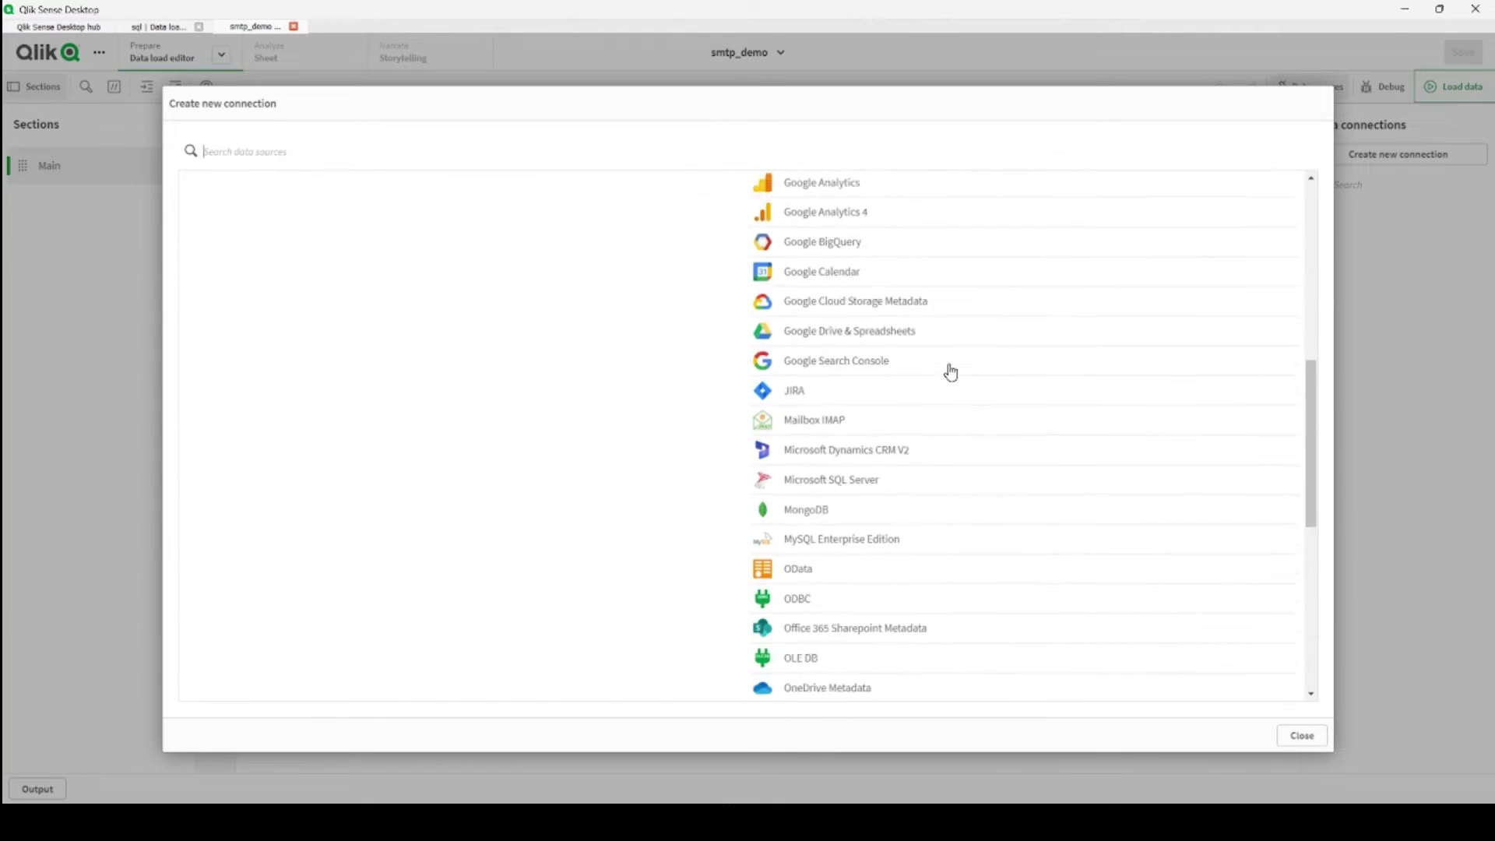
scroll(950, 373, "down", 5)
scroll(838, 537, "down", 2)
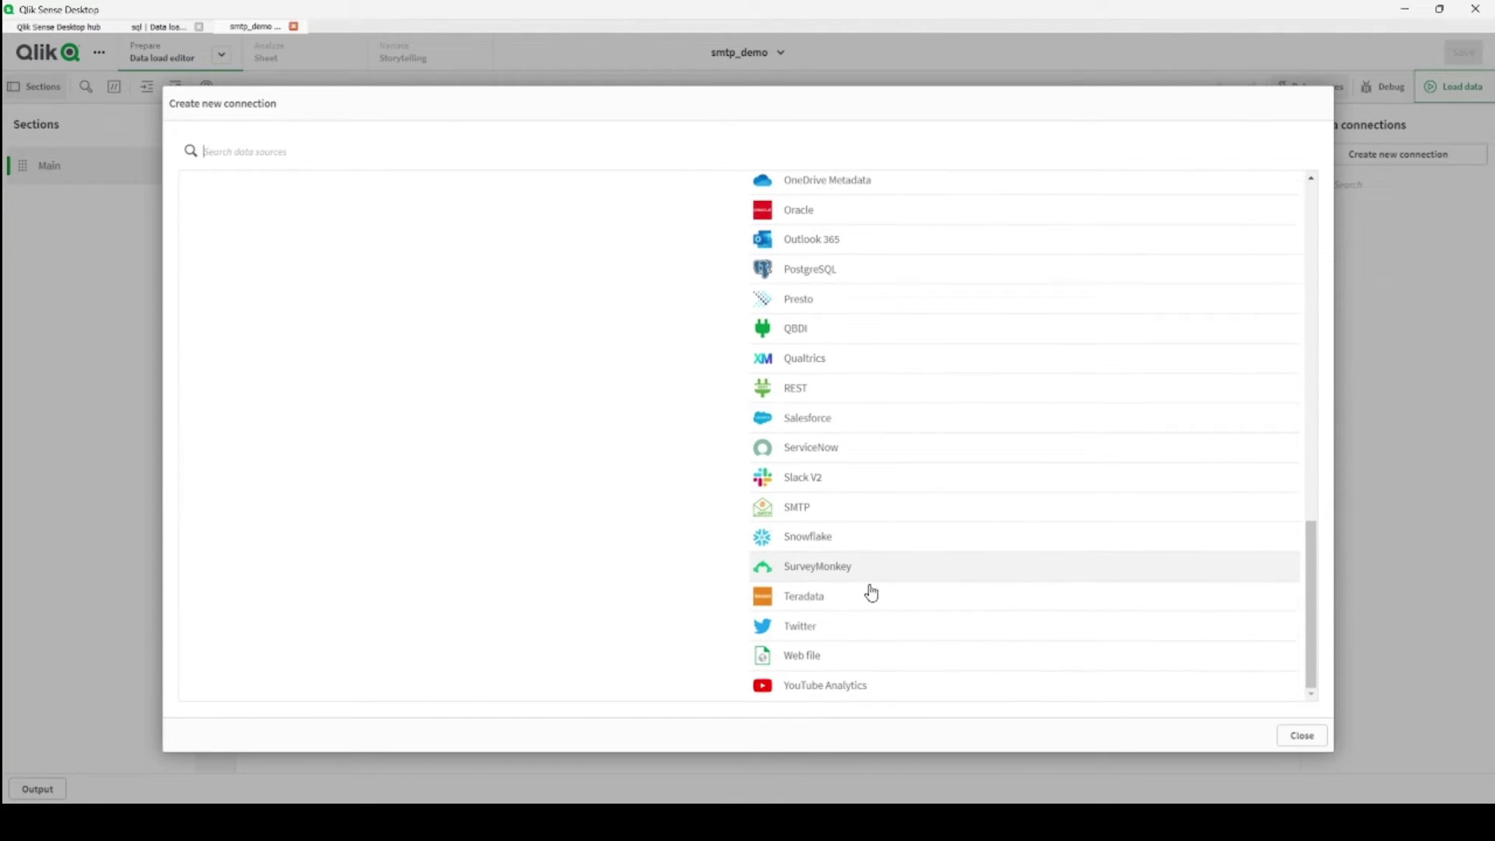
Step: Choose the SMTP connection type and paste in the account username and password
left_click(795, 509)
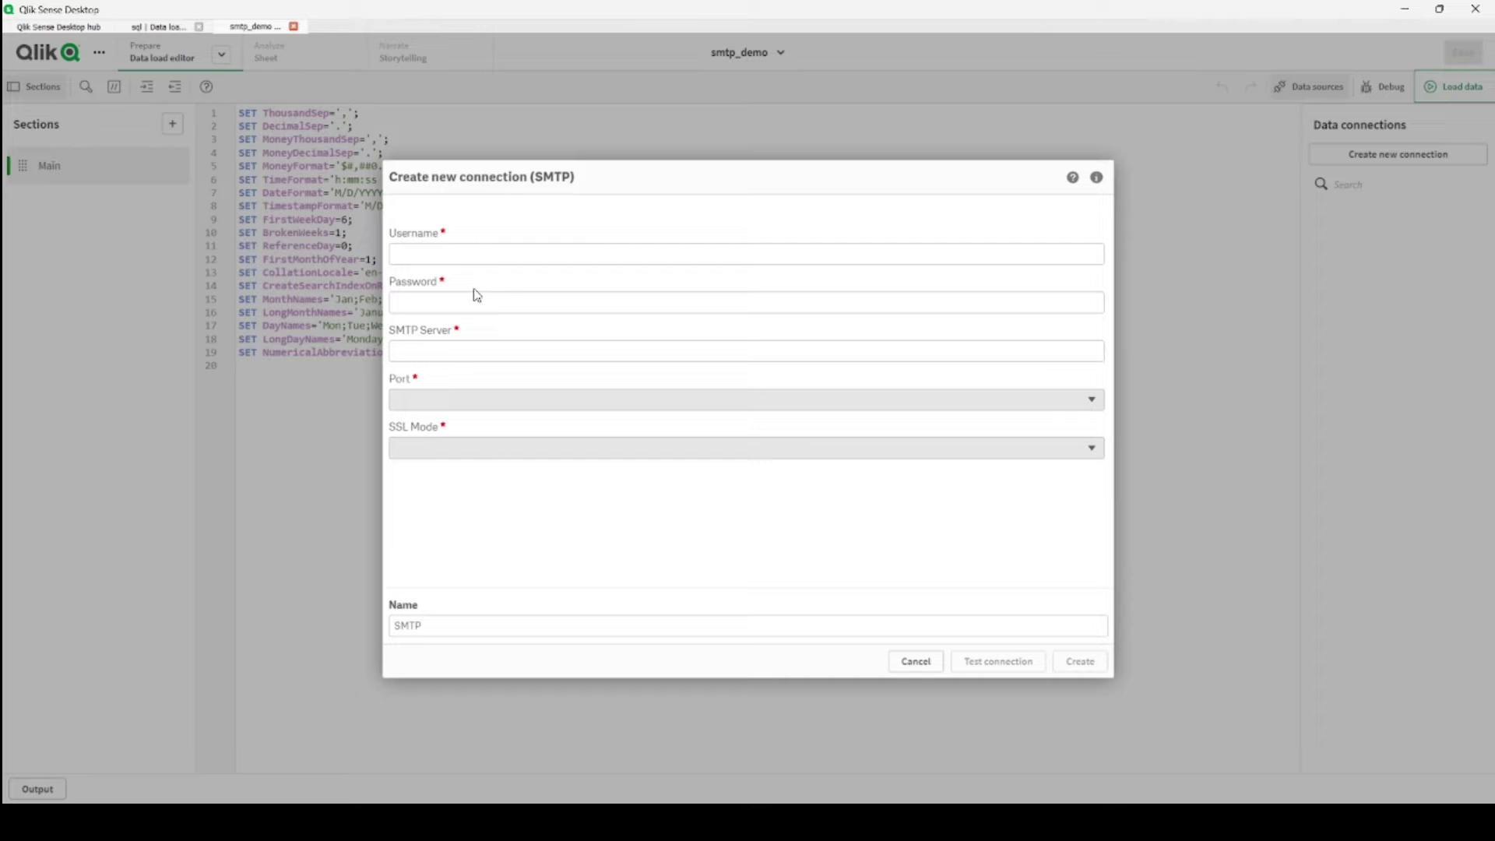
left_click(449, 253)
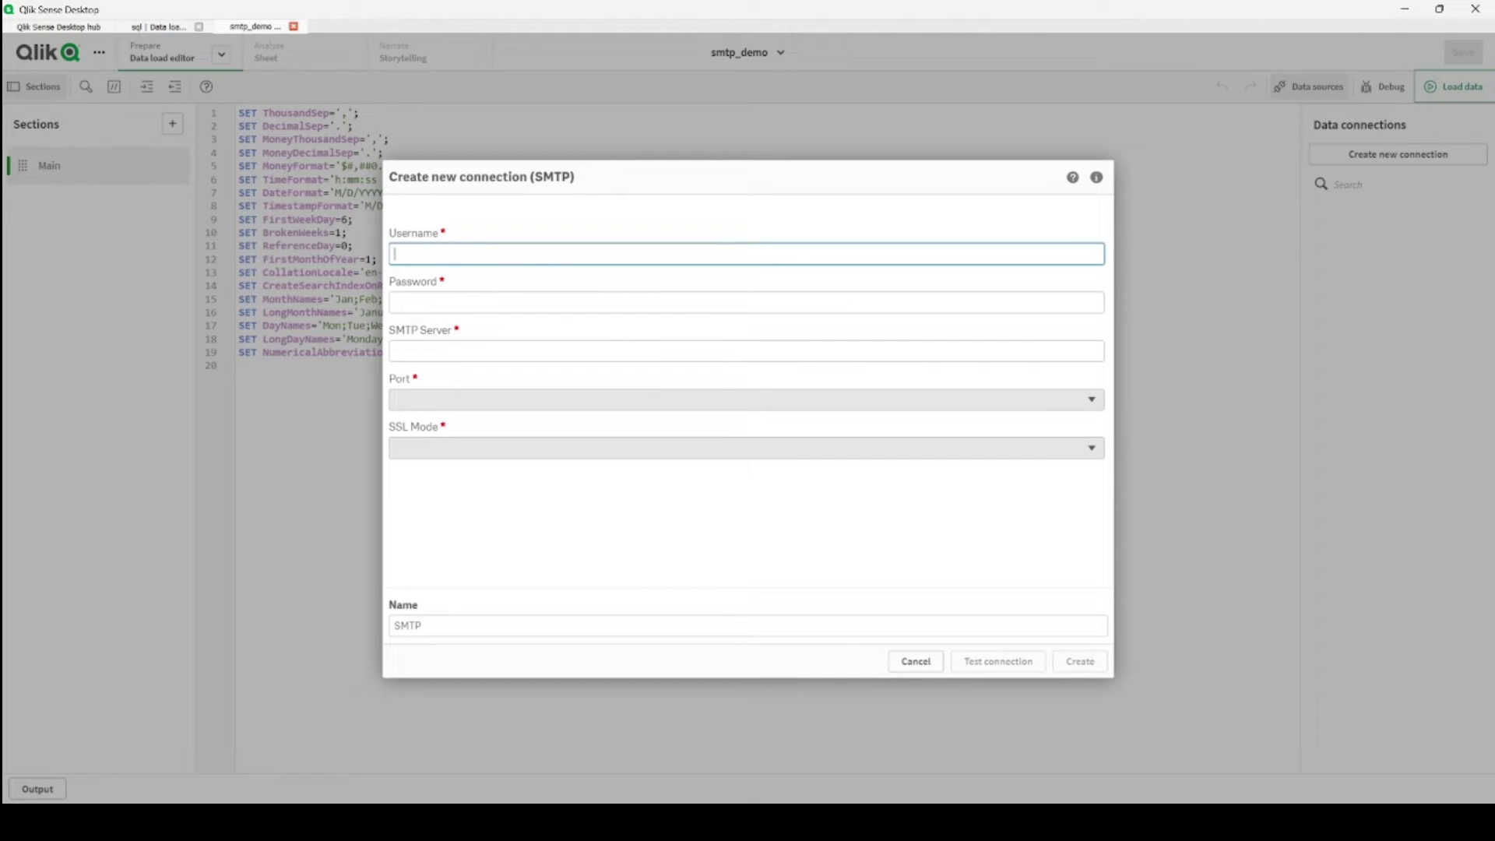
key("alt+Tab")
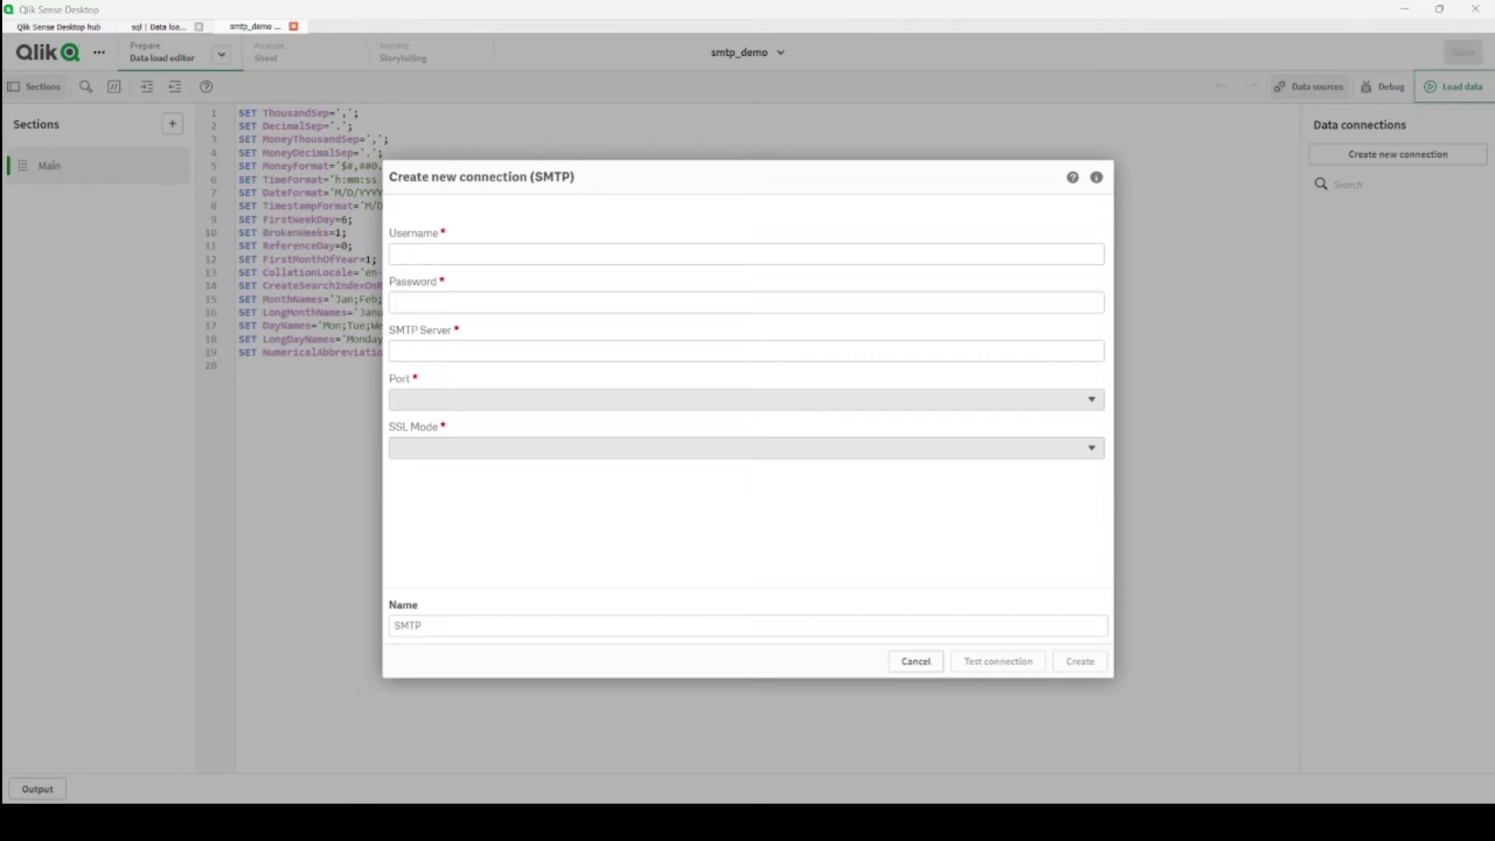
left_click(490, 257)
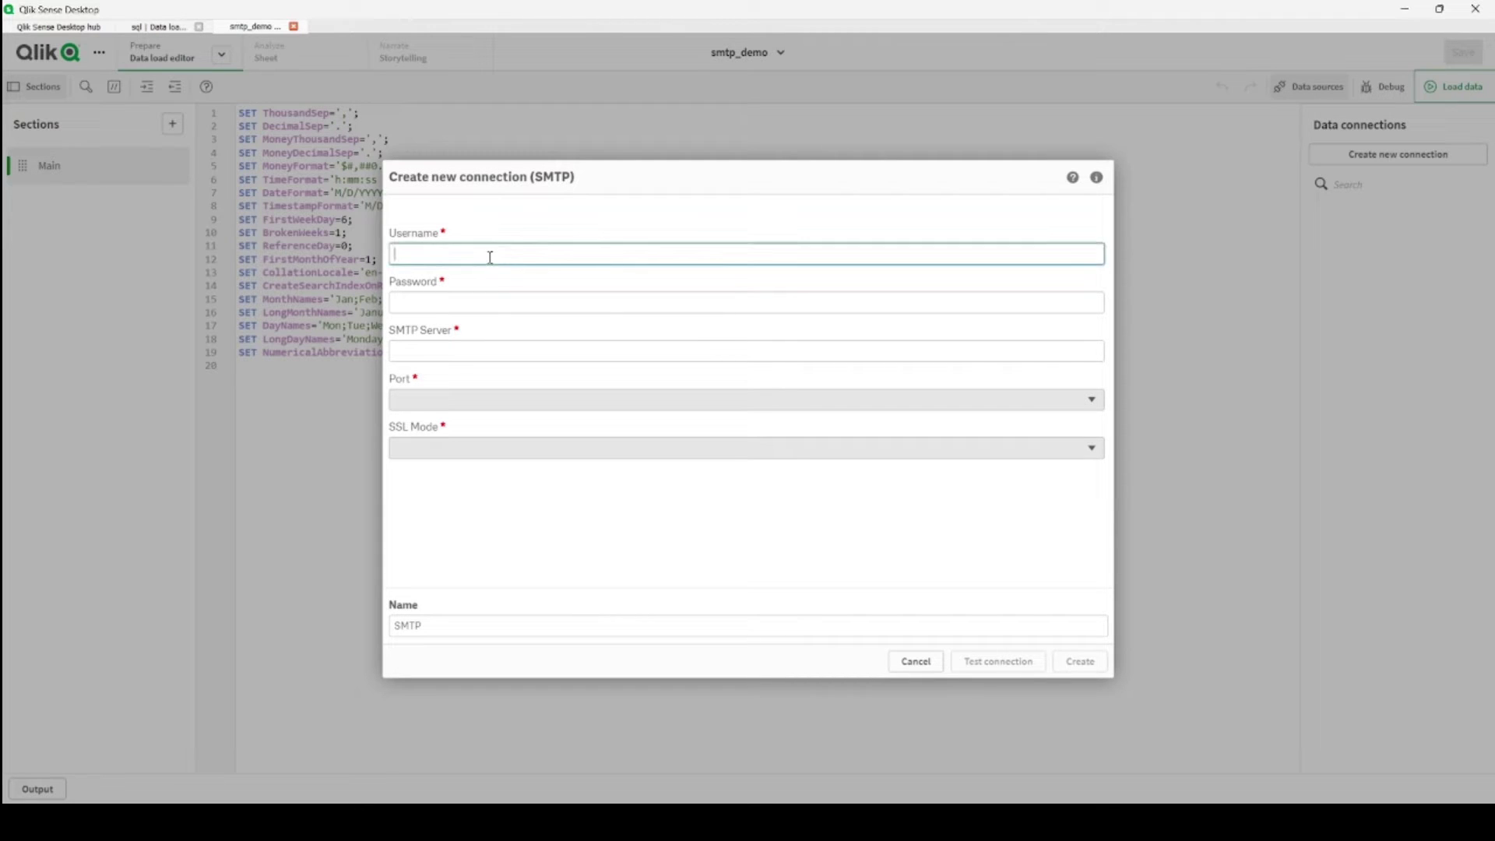
key("ctrl+v")
key("alt+Tab")
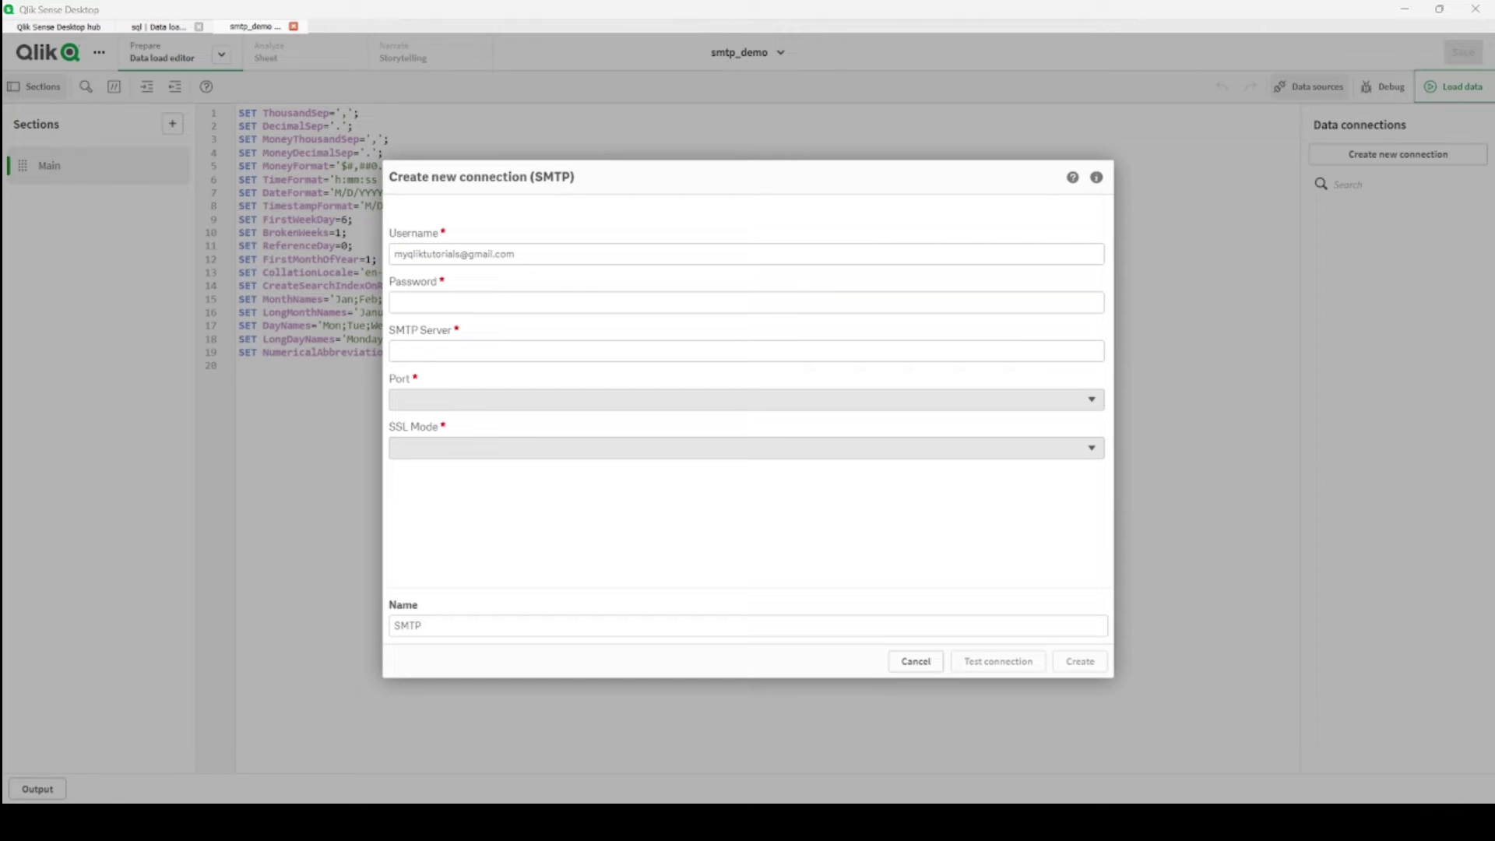
left_click(508, 304)
key("ctrl+v")
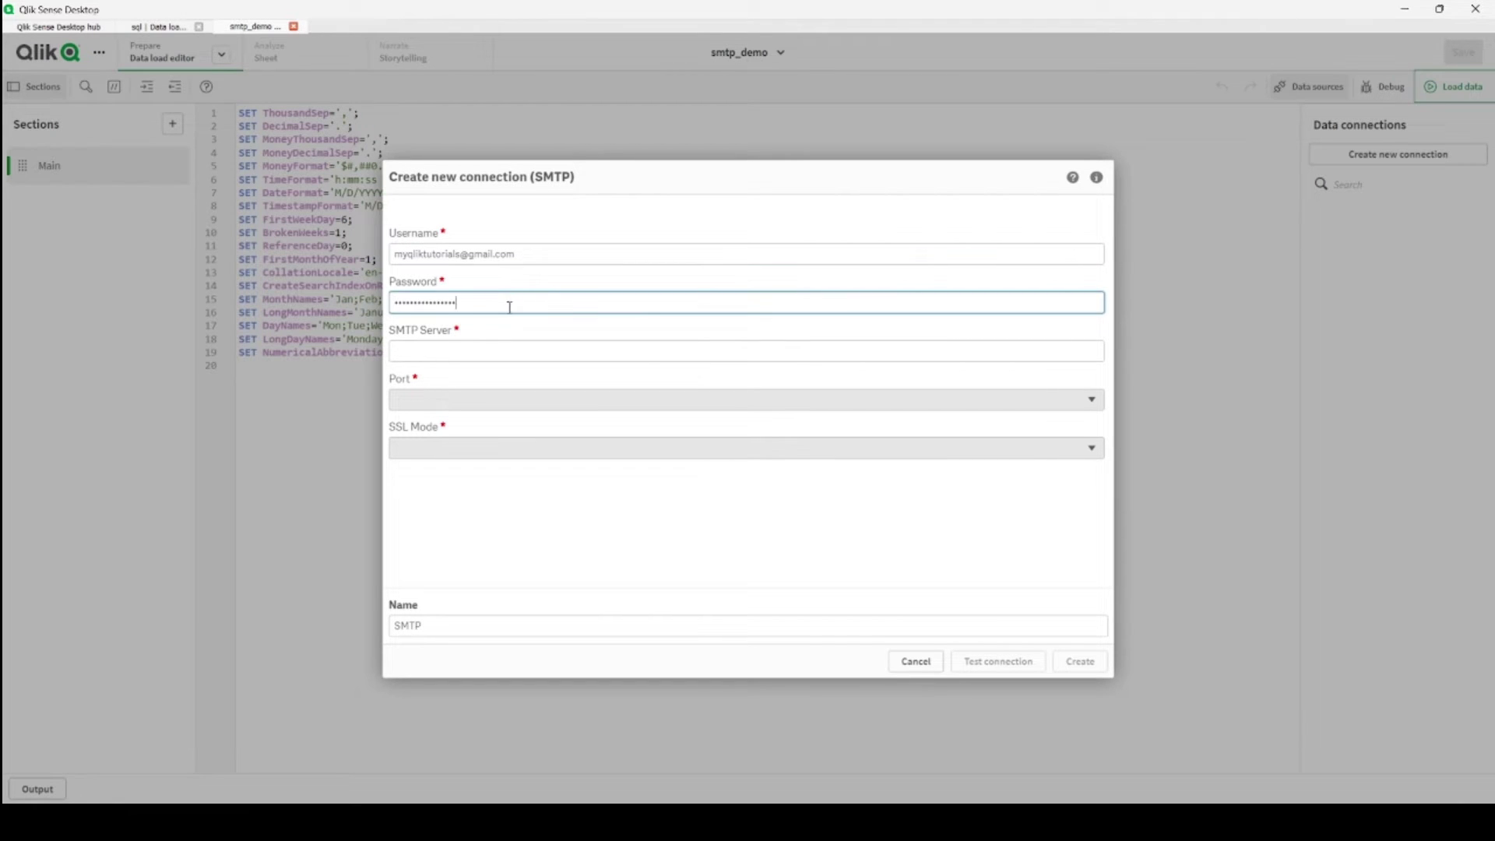
Step: Set server smtp.gmail.com, port 465 and Implicit SSL, then test the connection successfully
key("alt+Tab")
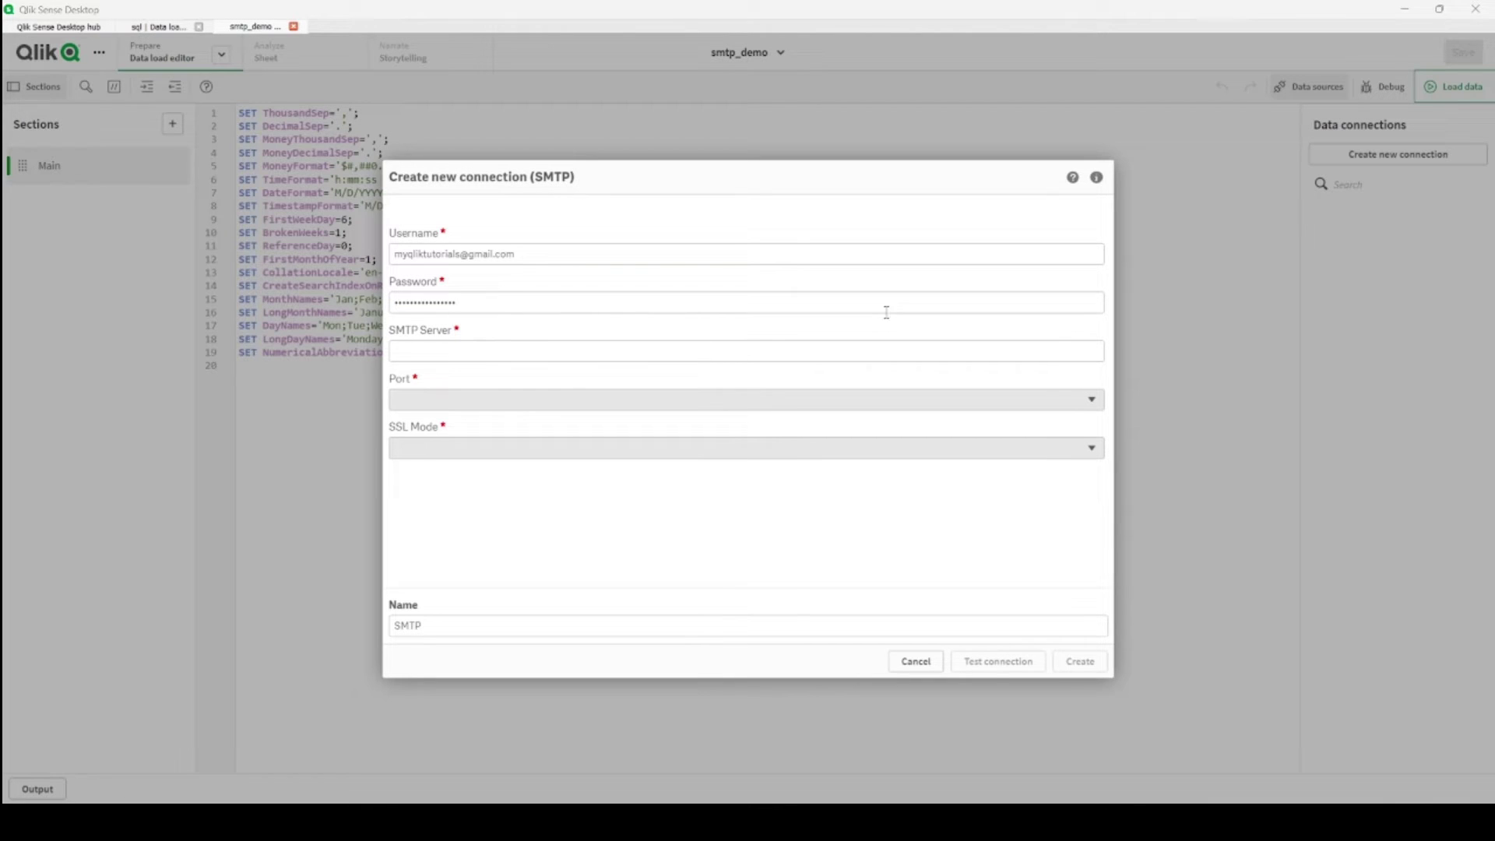
left_click(458, 350)
type("smtp.gmail.com")
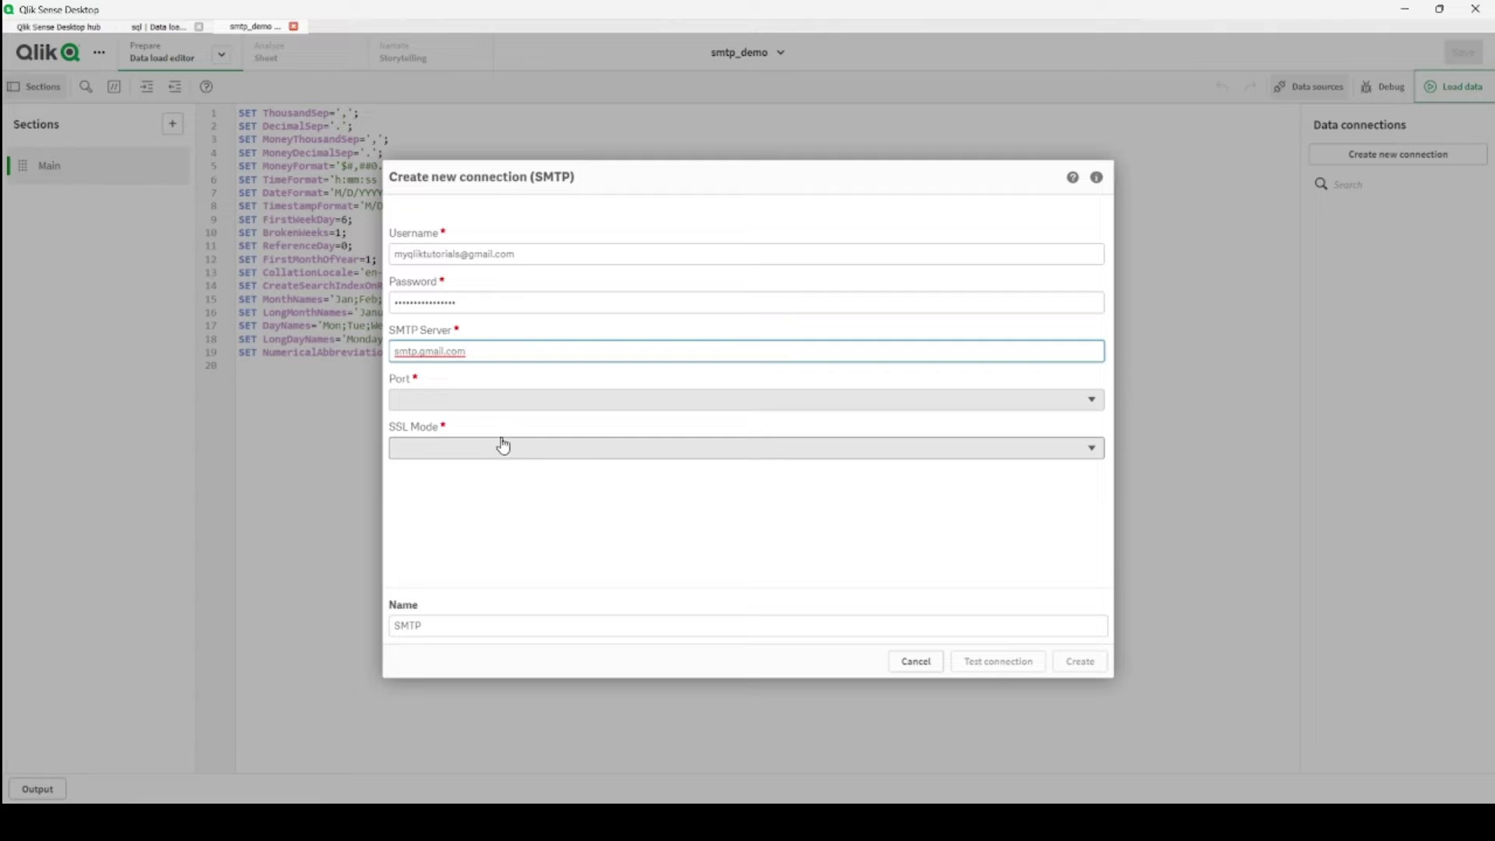
left_click(455, 401)
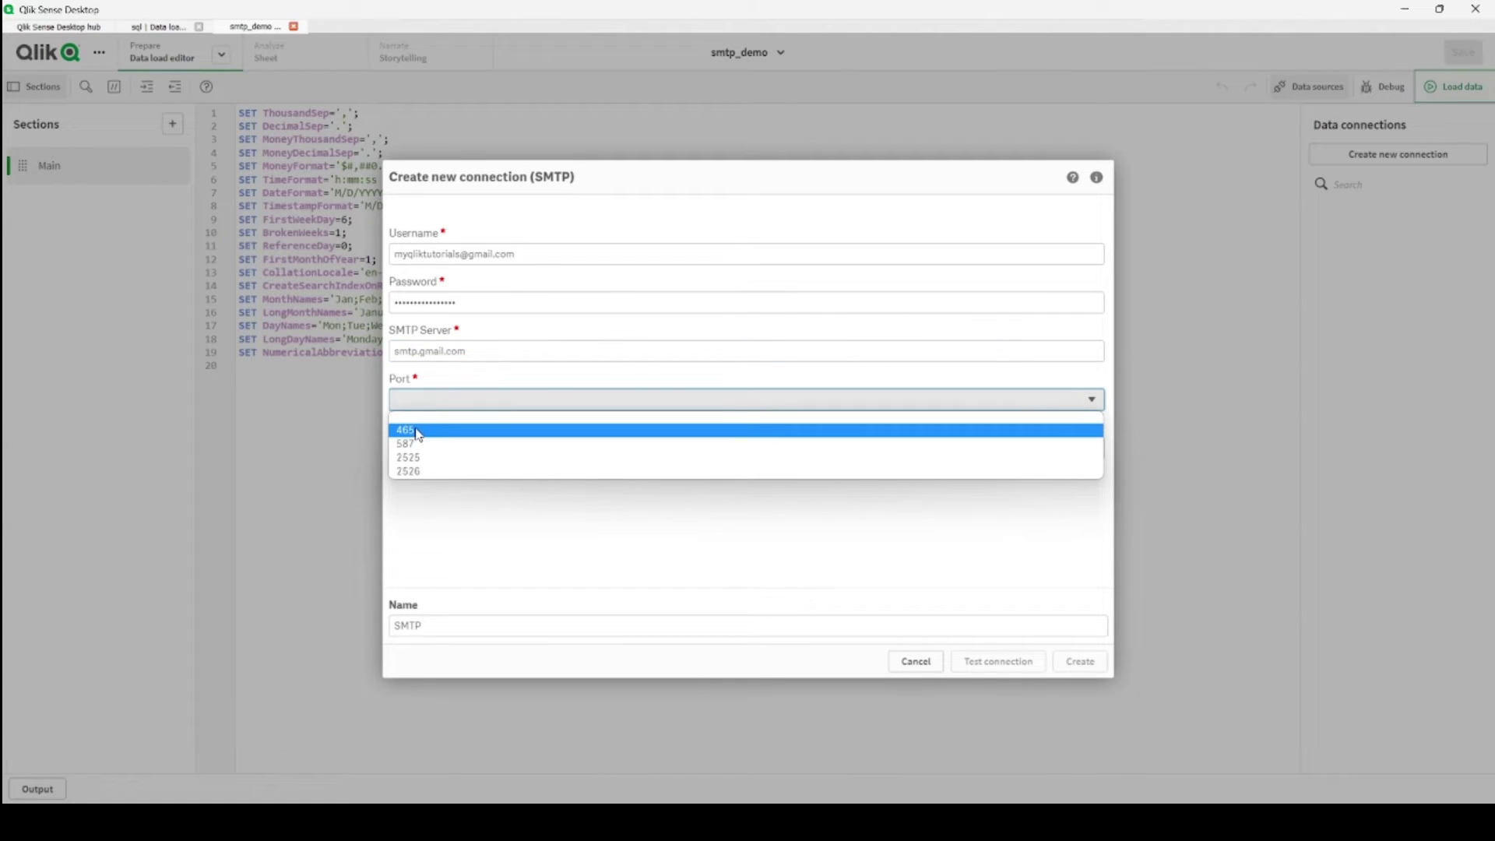
left_click(425, 433)
left_click(435, 453)
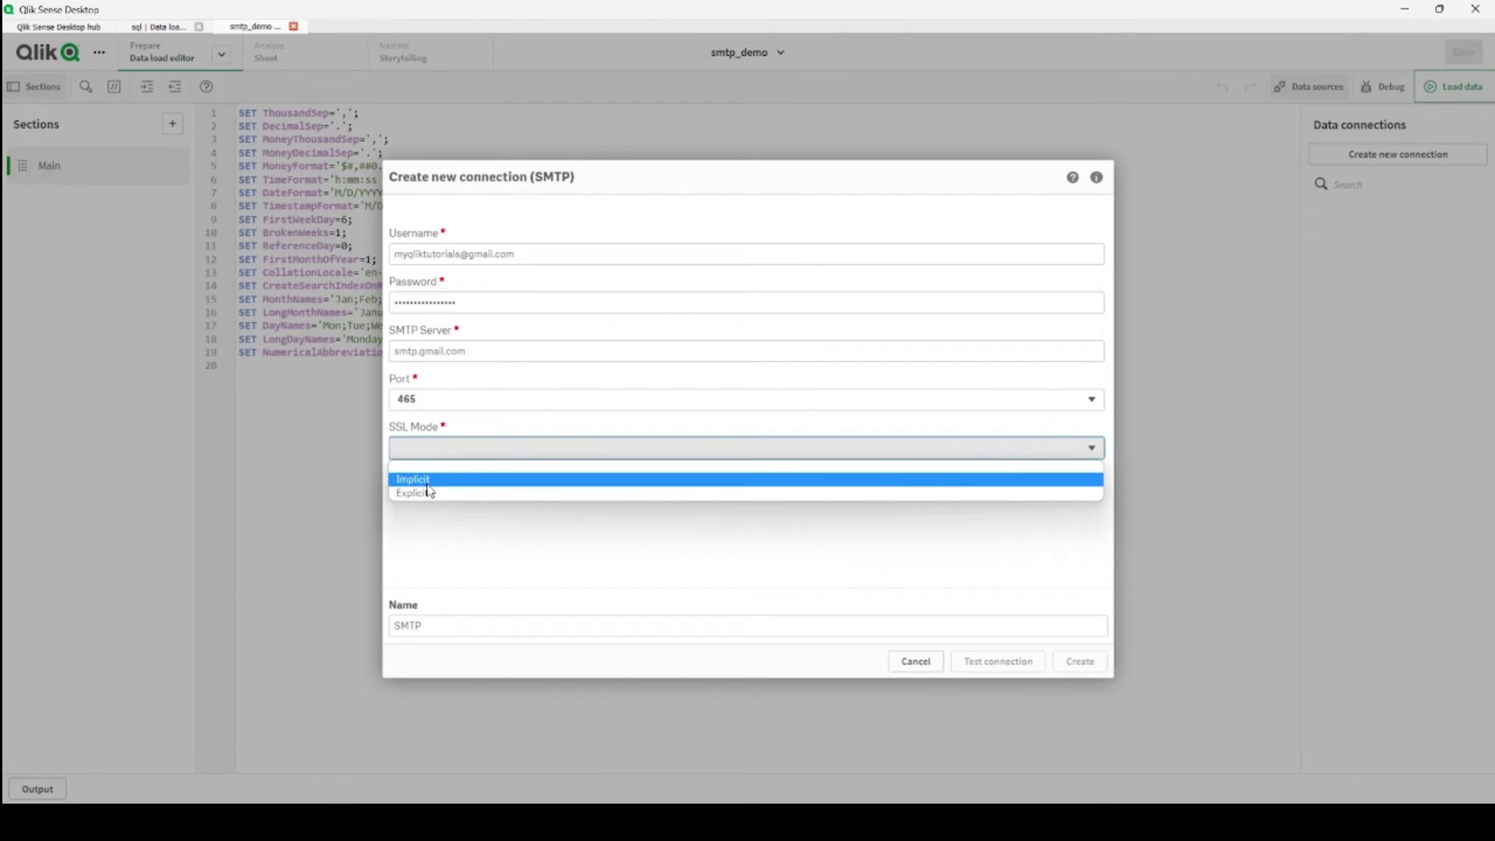
left_click(436, 481)
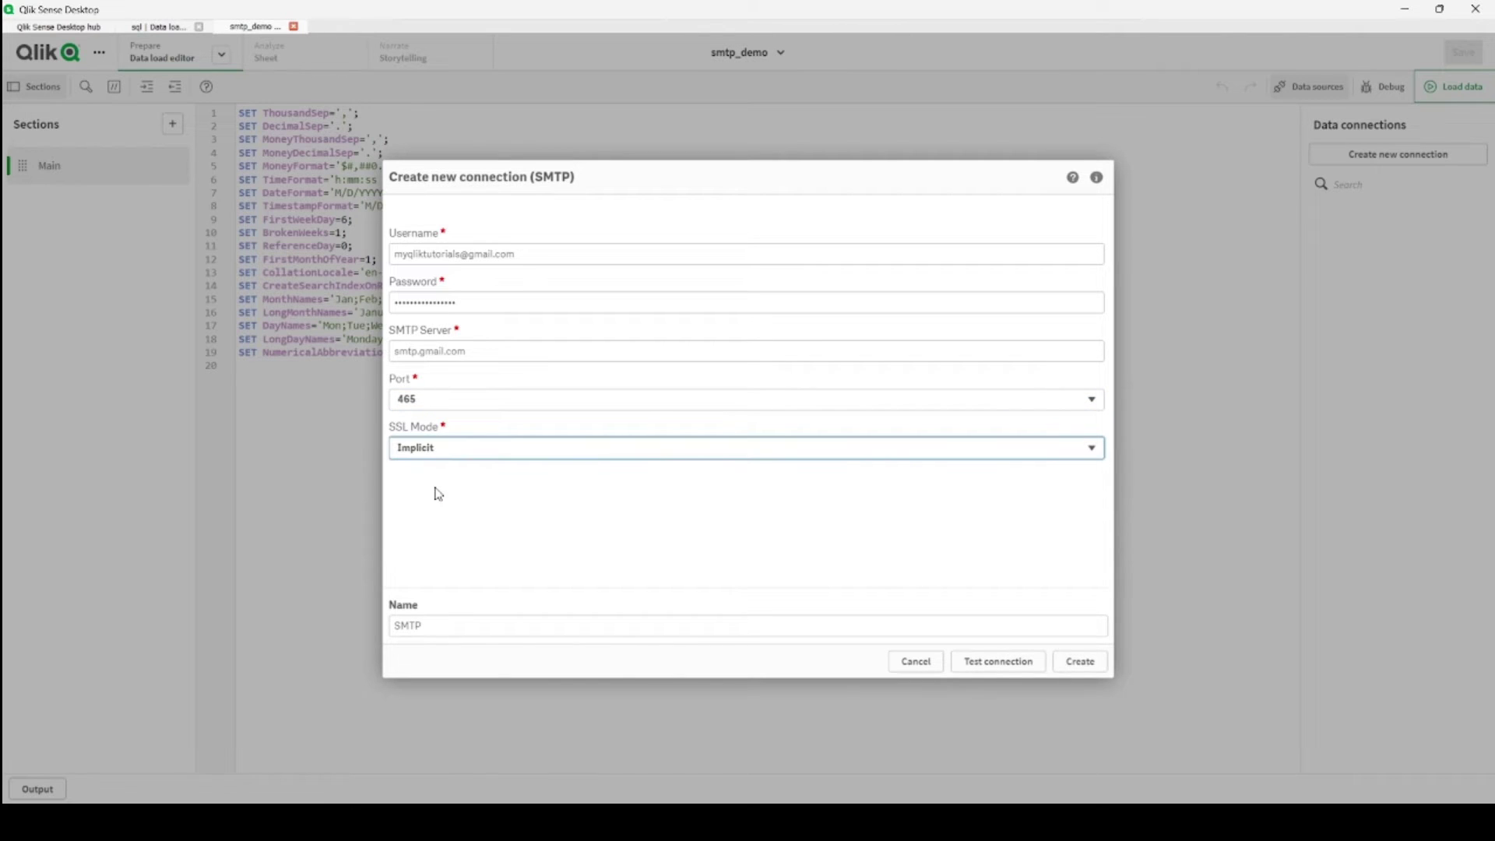
left_click(999, 668)
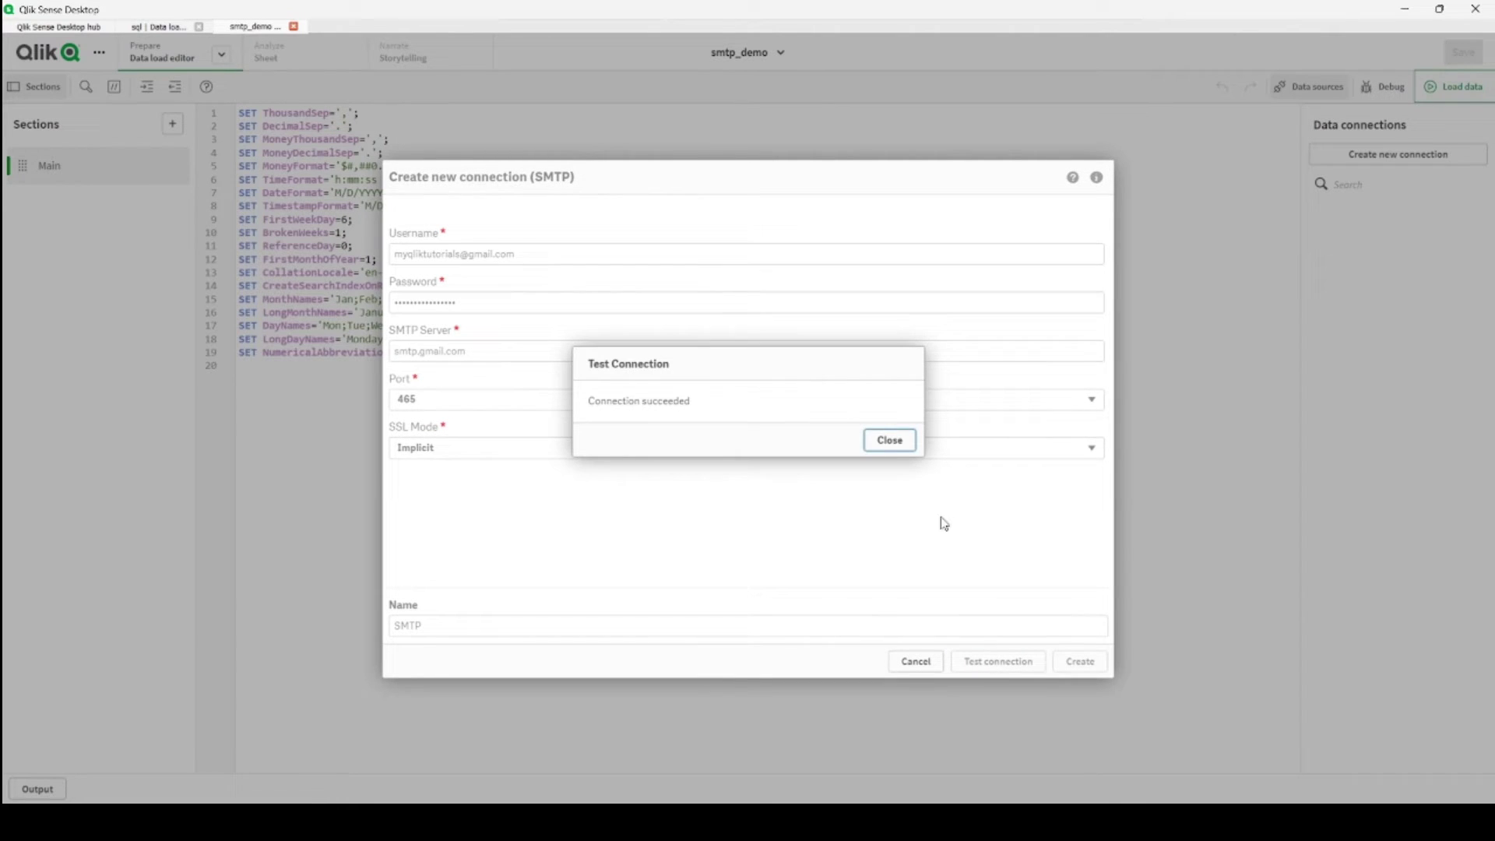
left_click(890, 439)
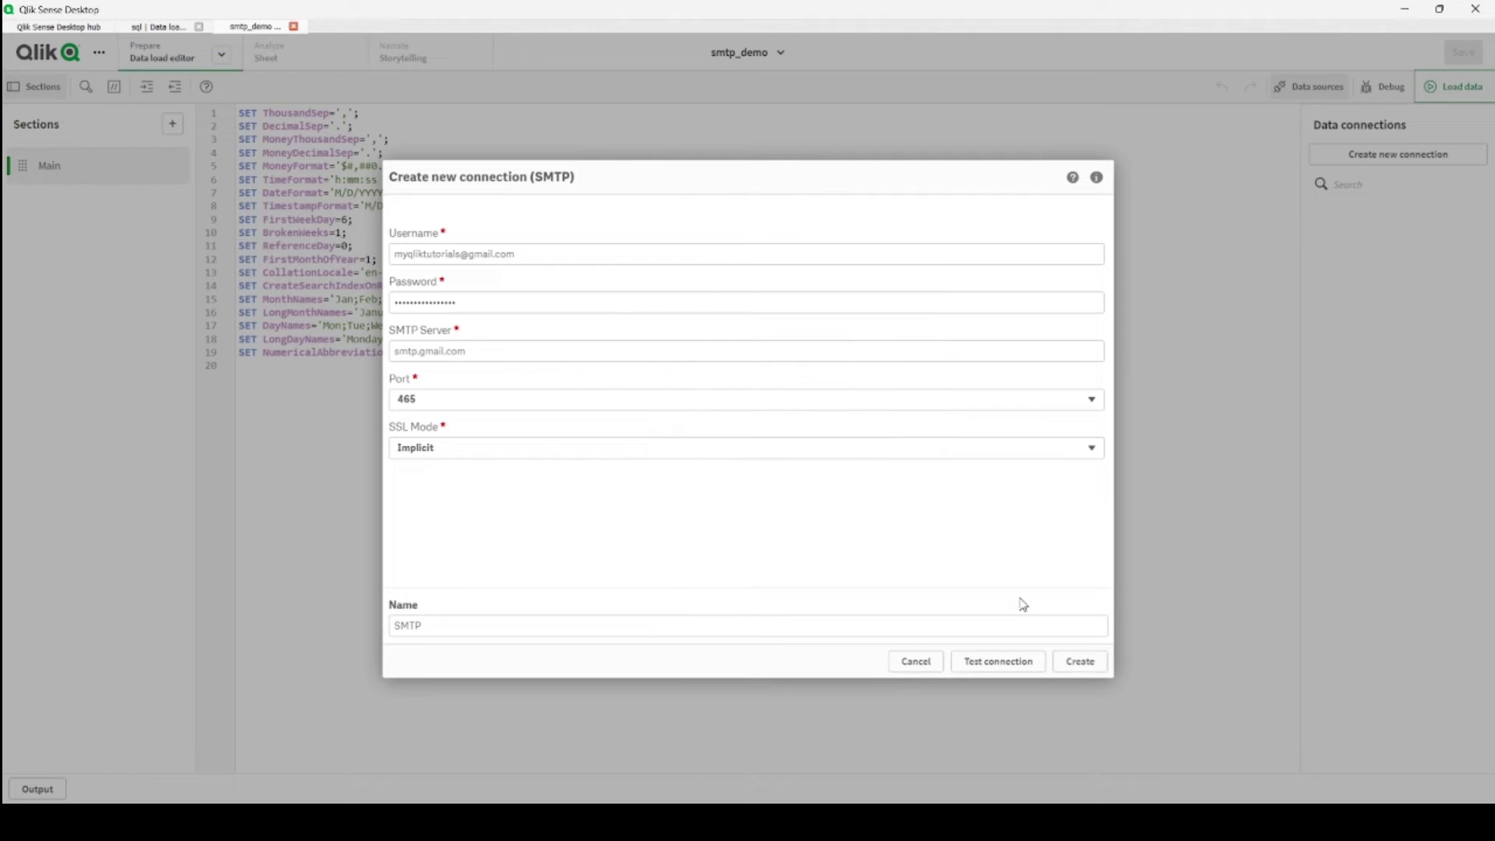
Step: Create the SMTP connection and open its data selection listing the SendEmail table
left_click(1084, 663)
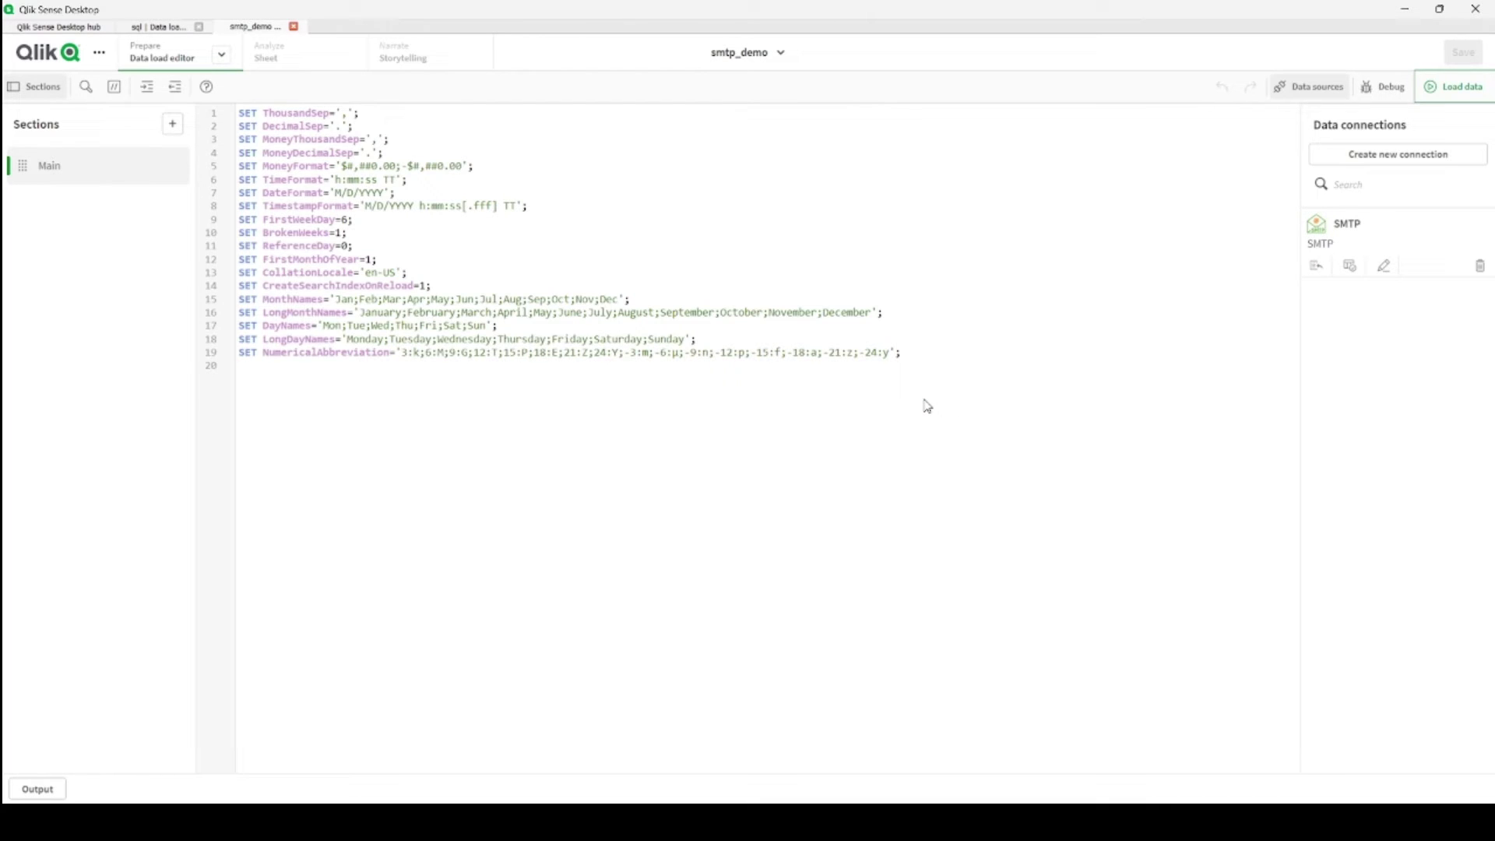
left_click(1353, 268)
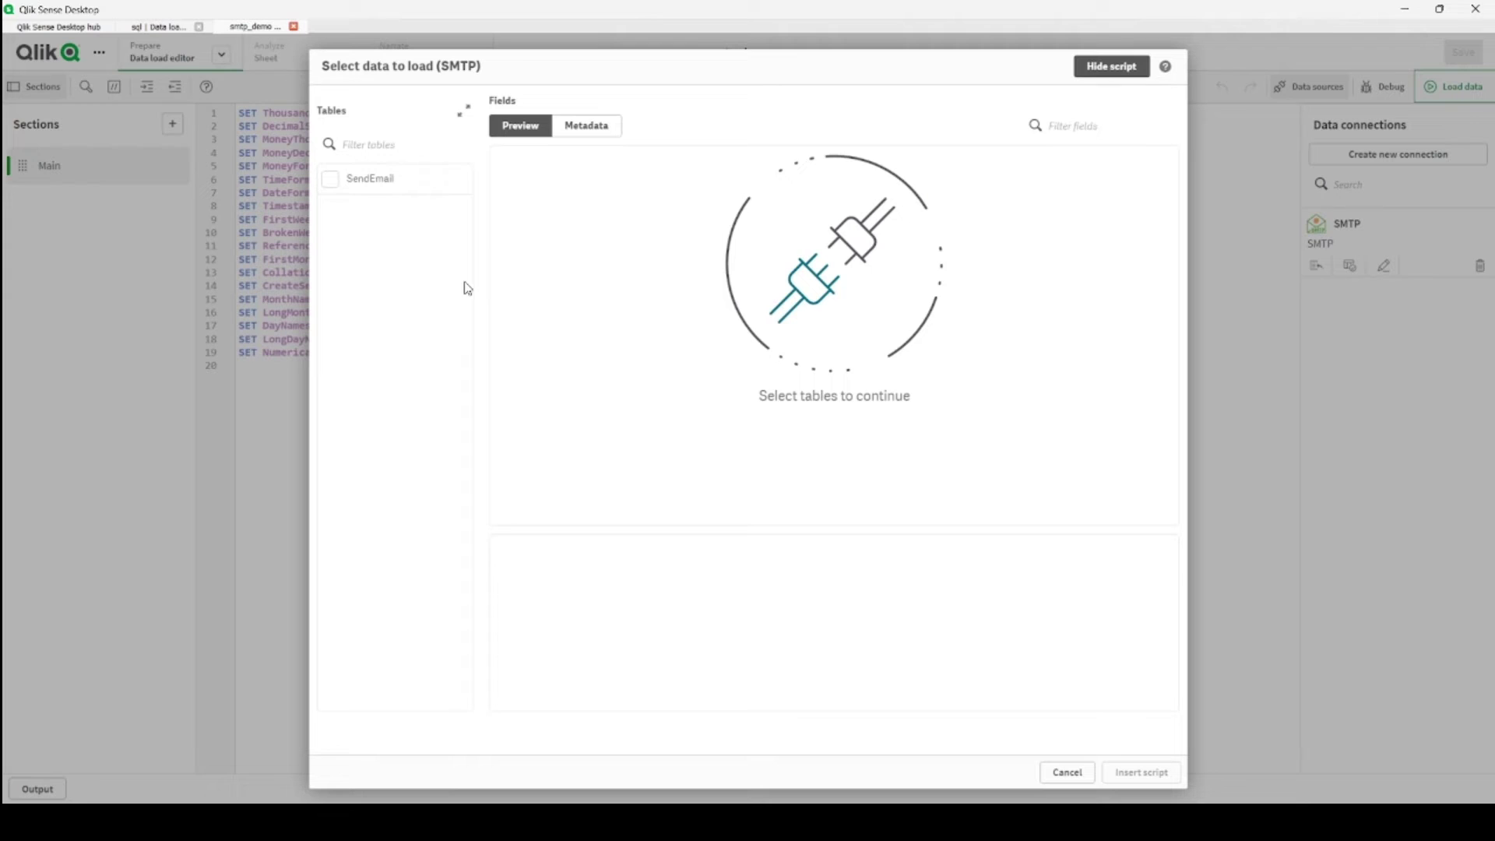
Step: Select SendEmail and enter the recipient address, subject 'Qliksense Demo' and message 'I am the test email'
left_click(331, 179)
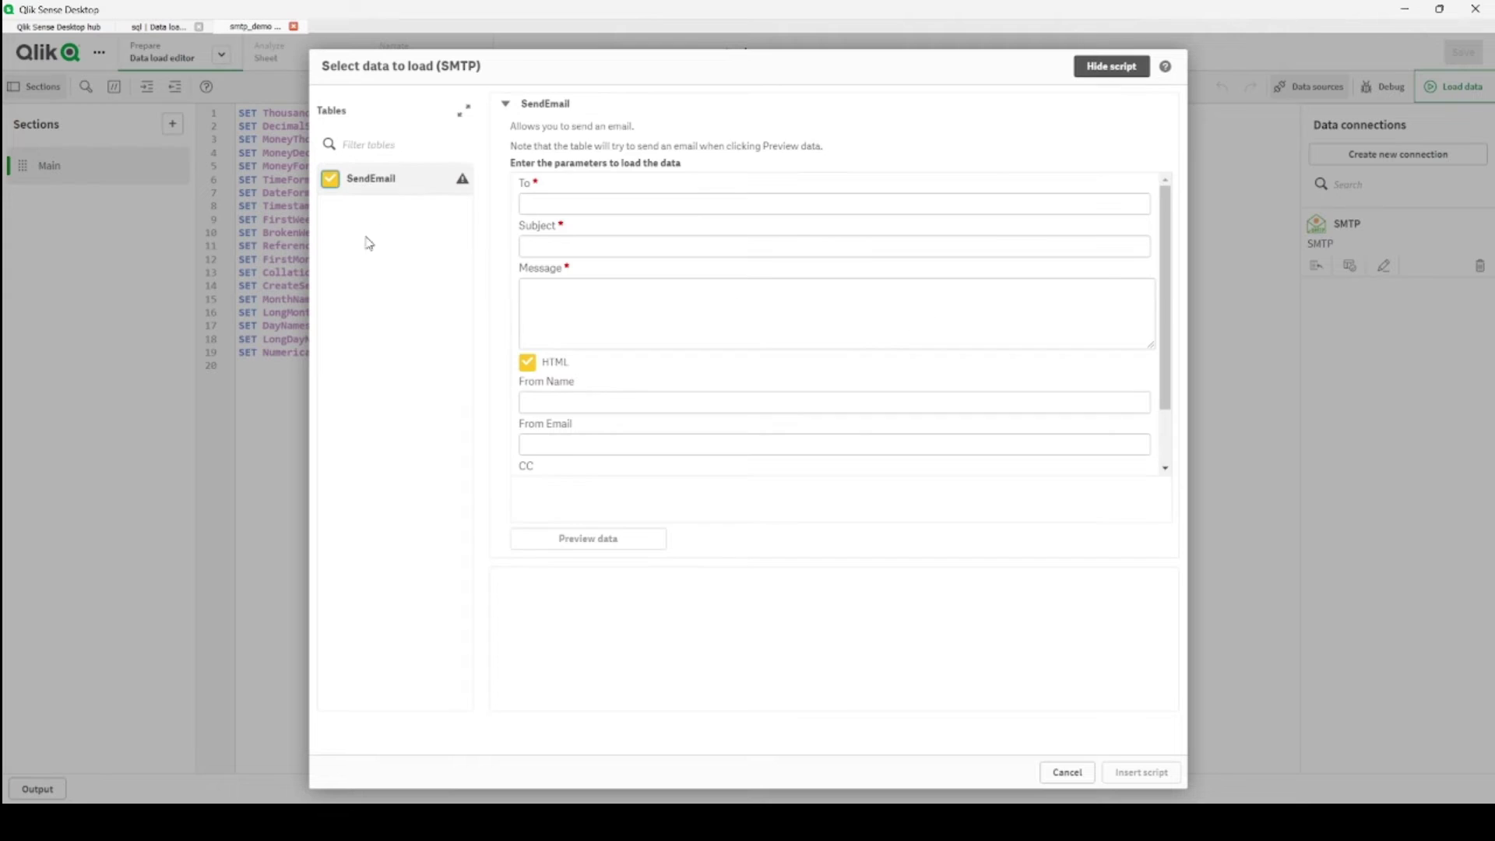
left_click(583, 204)
left_click(566, 212)
key("ctrl+v")
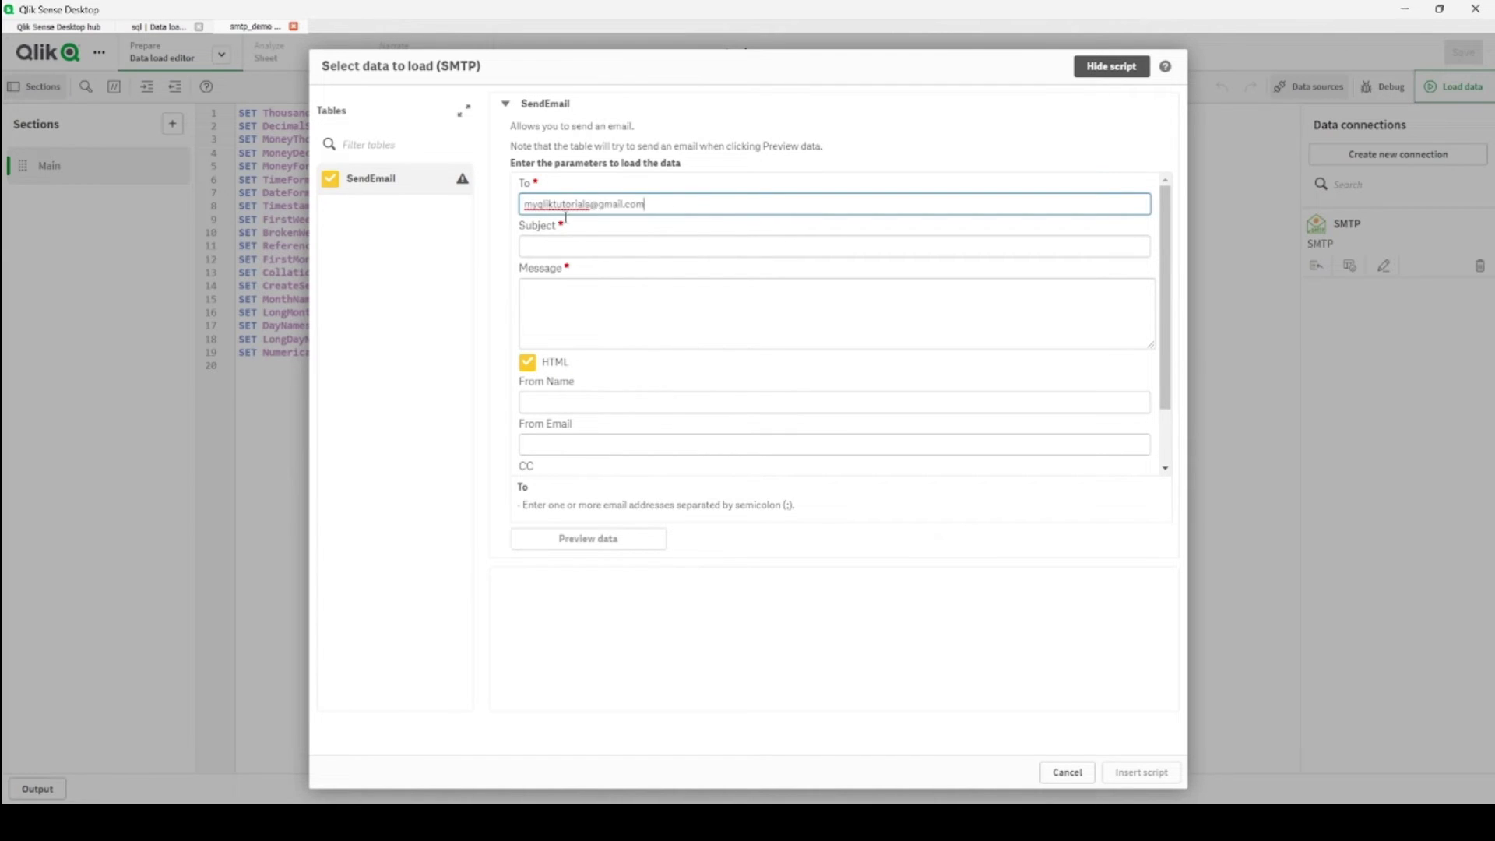
left_click(589, 248)
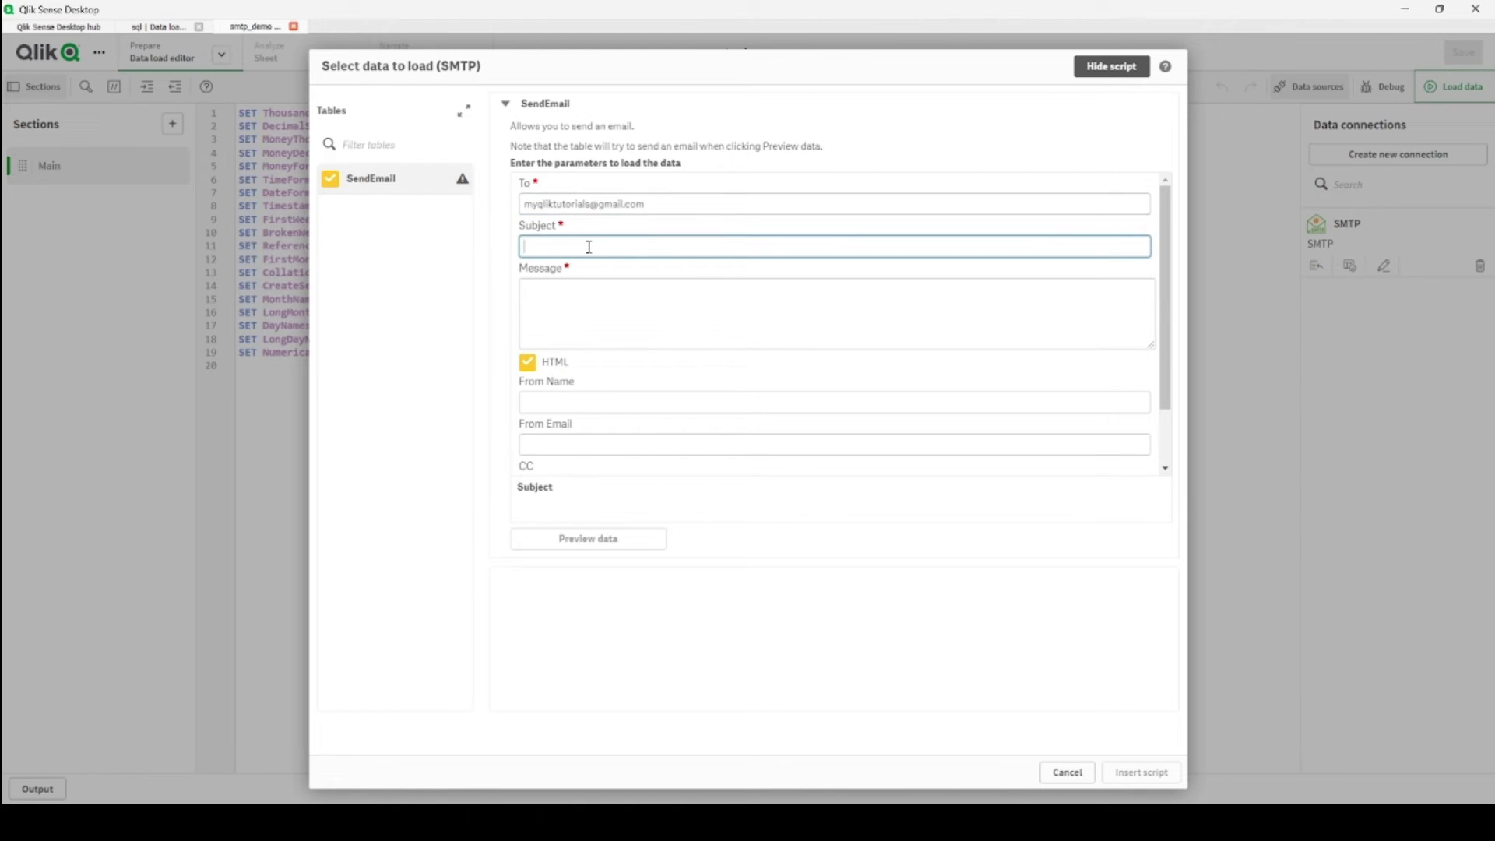
type("Qliksense Demo")
left_click(613, 327)
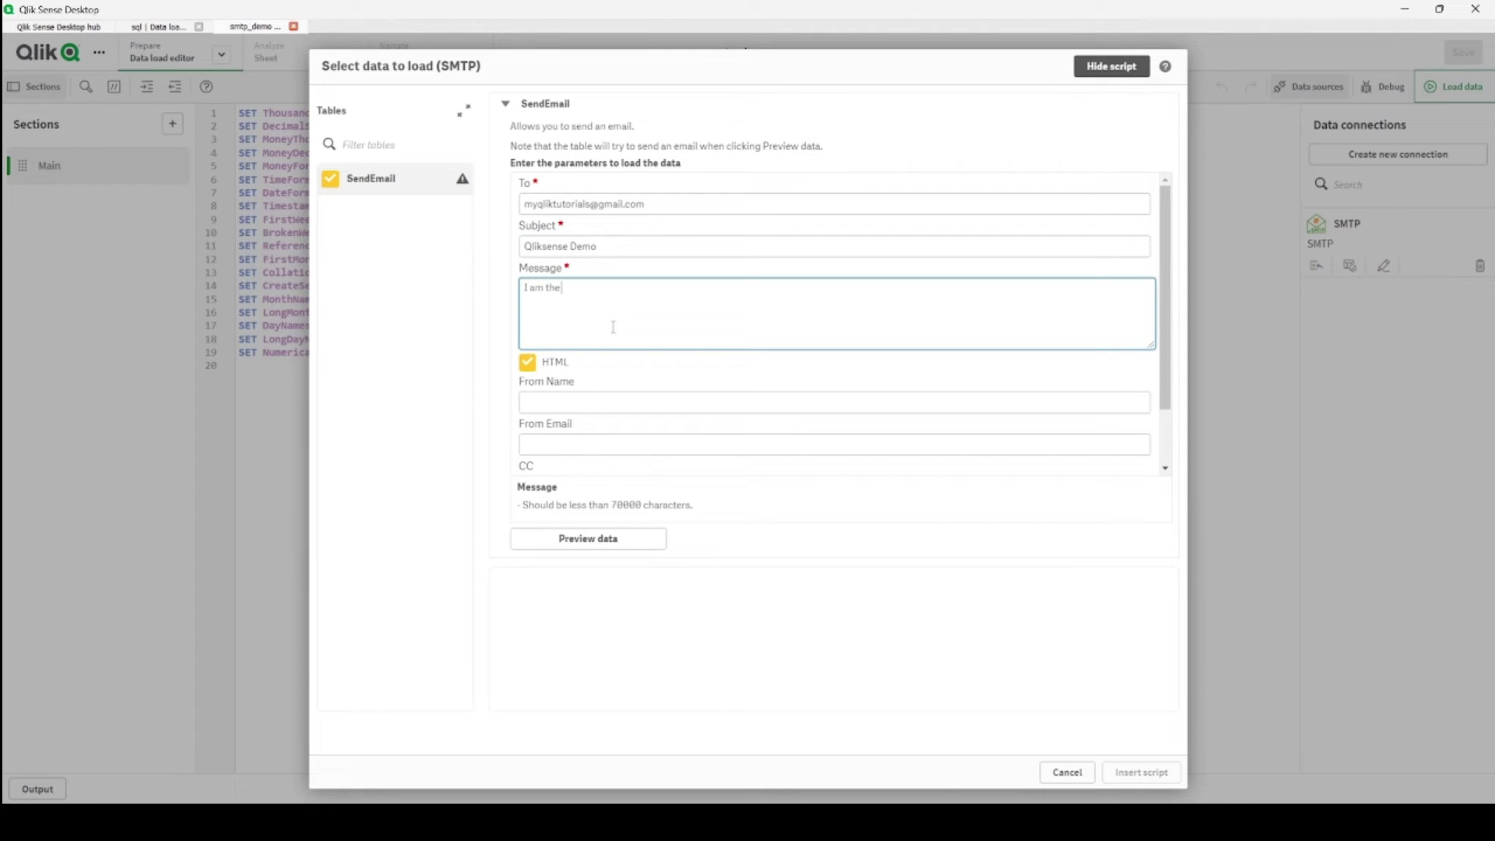
type("I am the teste ema")
key("BackSpace")
Step: Set sender name 'Qliksense demo' and paste the same address into From Email, CC and Bcc
left_click(594, 402)
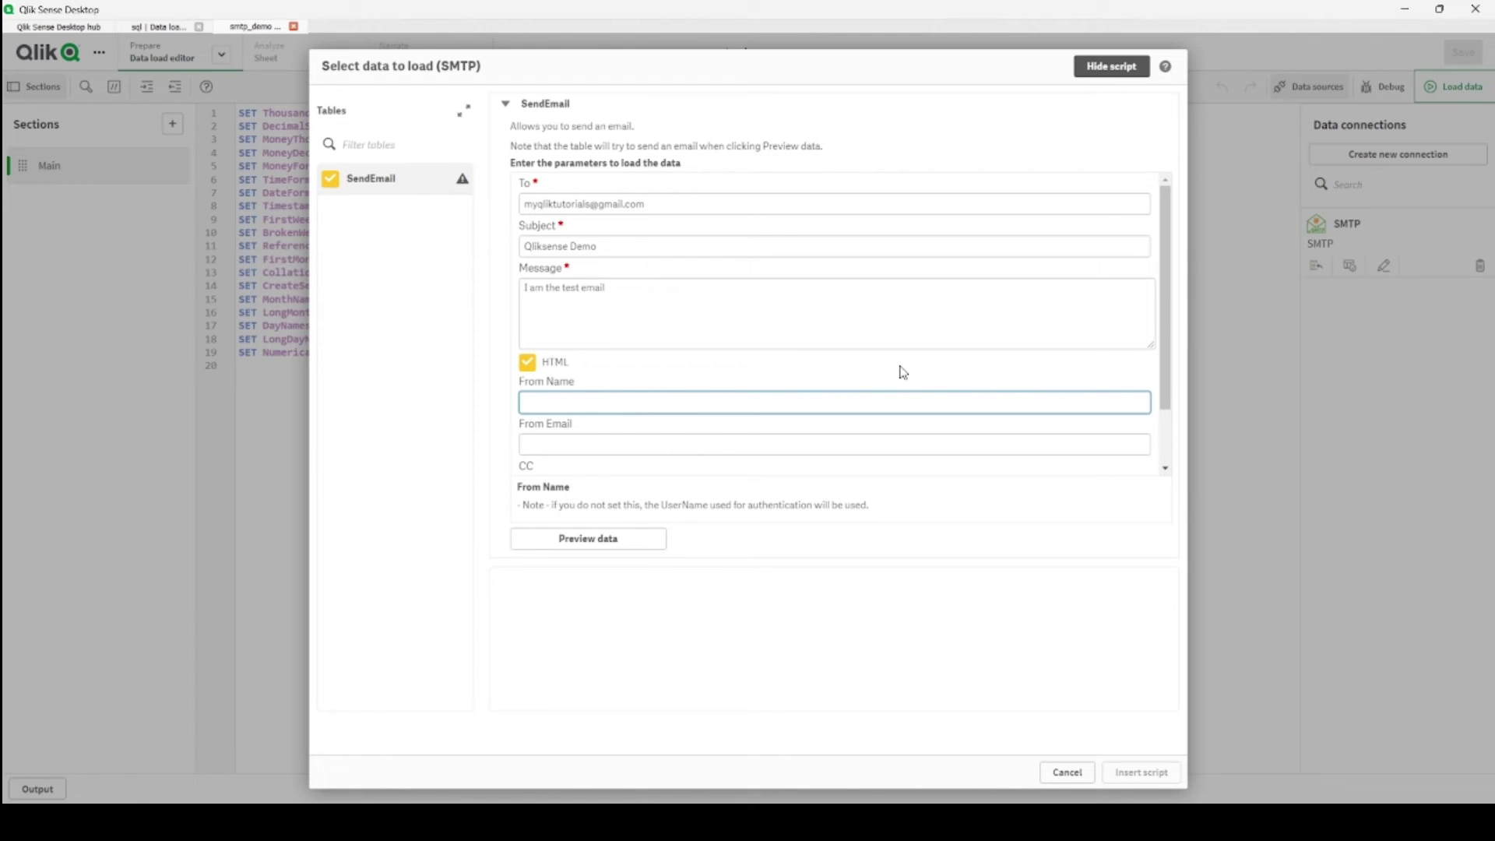
type("Qliksense demo")
left_click_drag(648, 204, 529, 206)
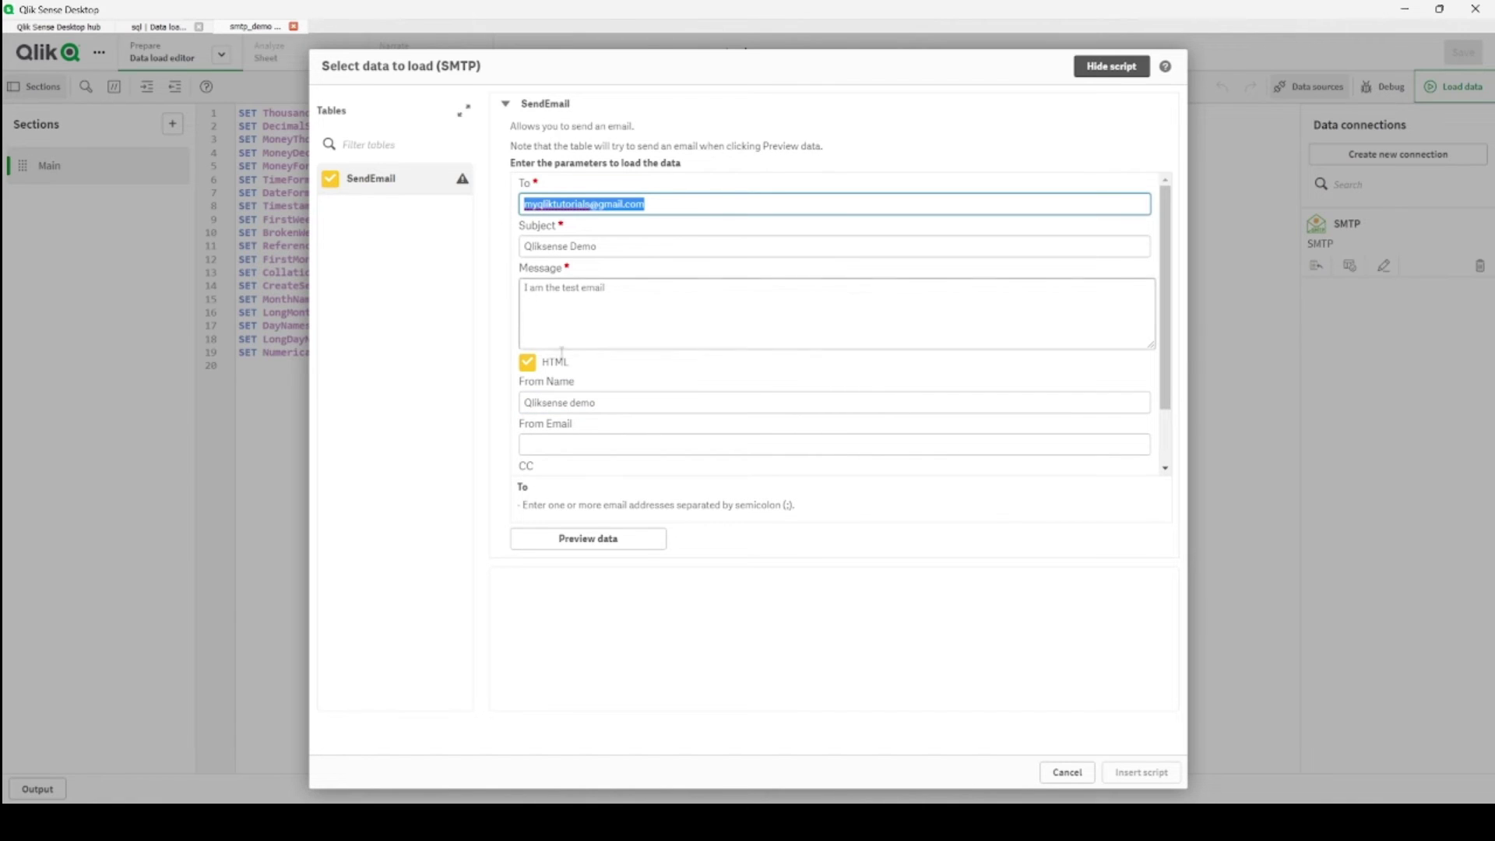
left_click(569, 448)
key("ctrl+v")
scroll(584, 440, "down", 2)
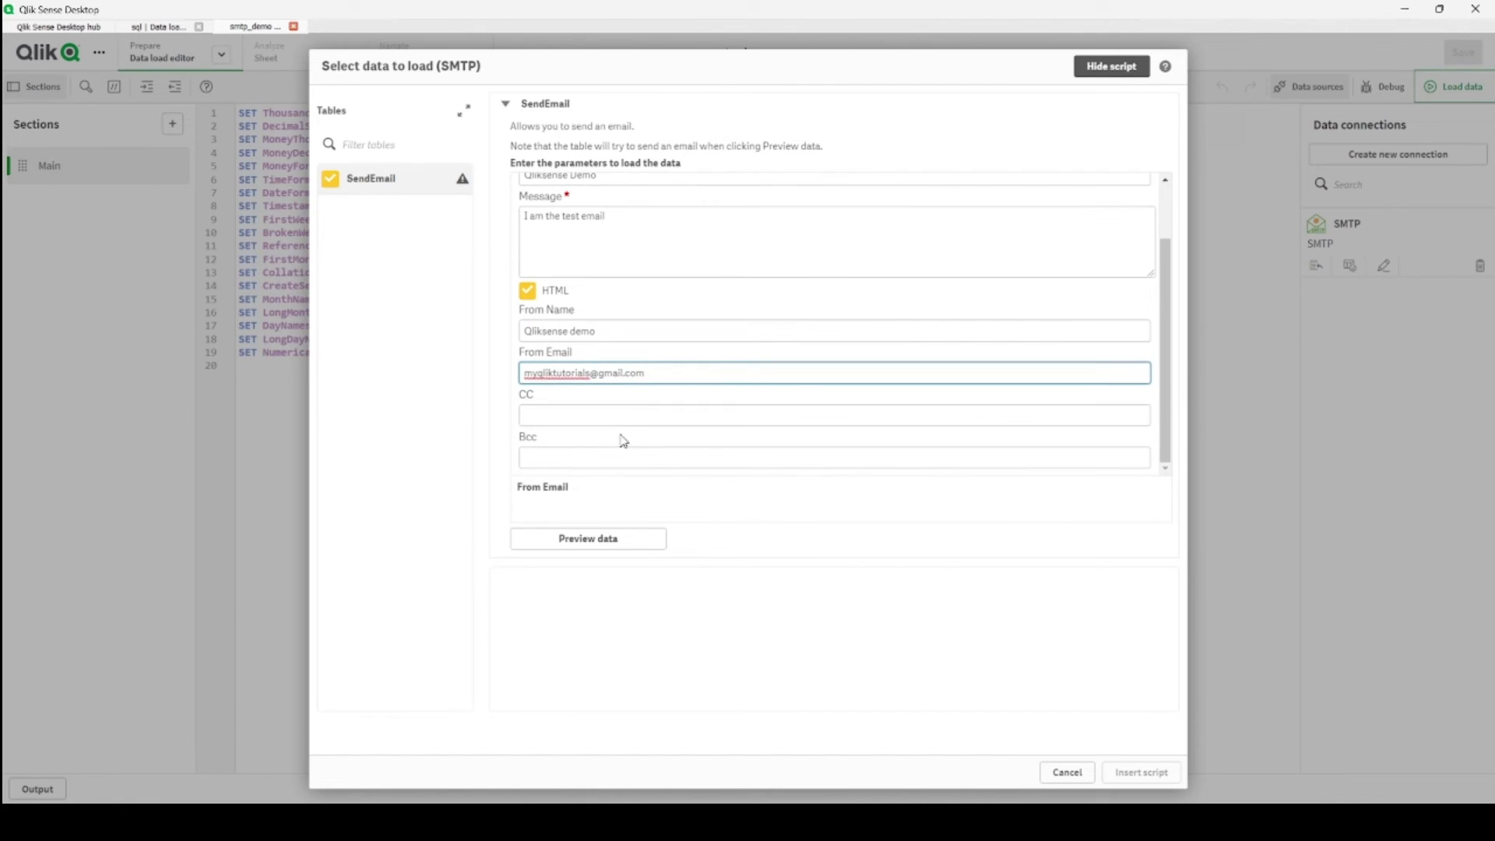
left_click(570, 416)
key("ctrl+v")
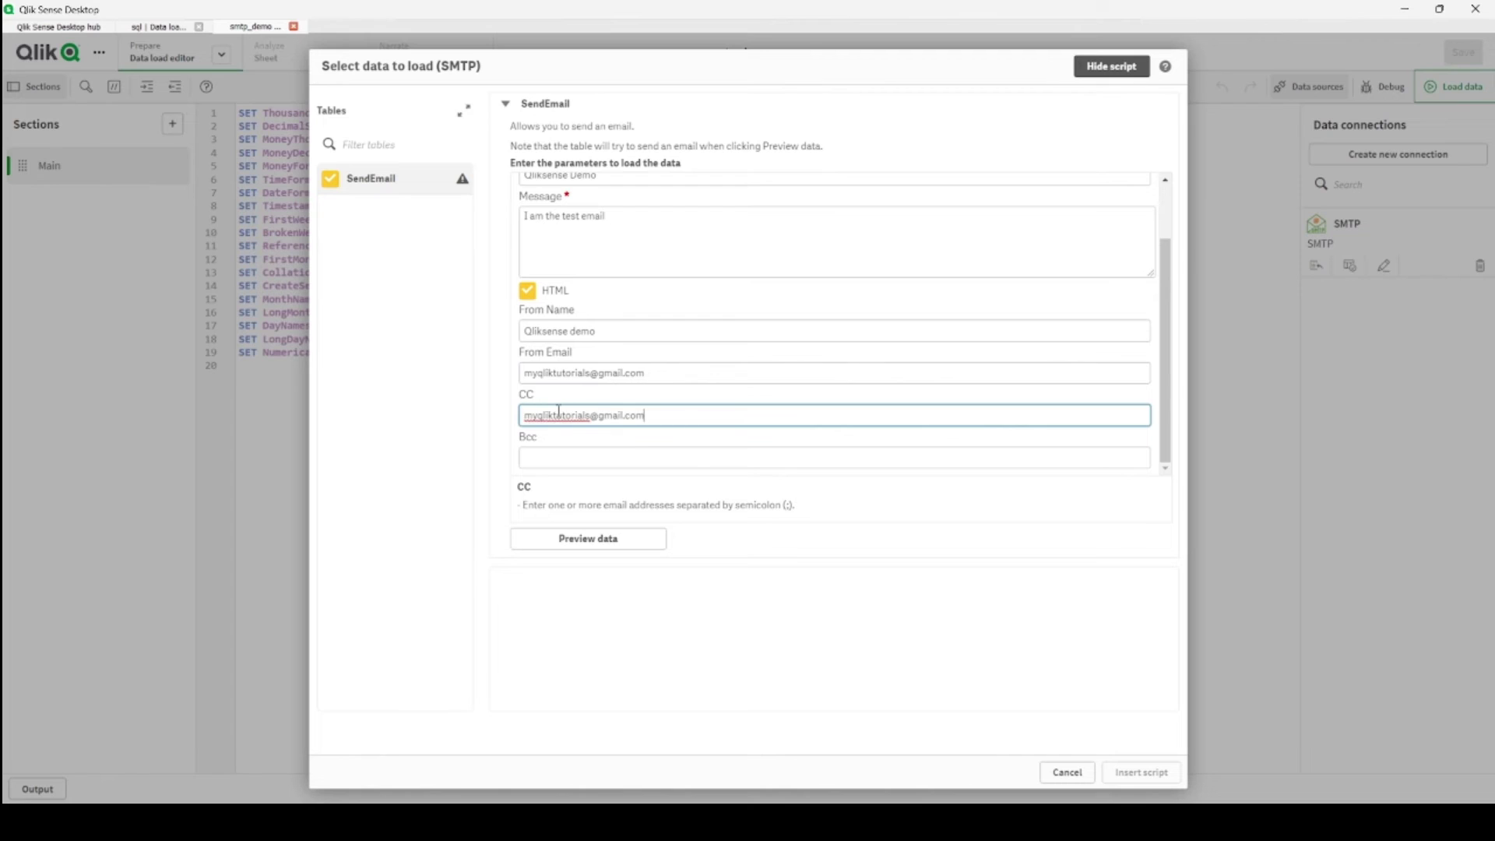
left_click(566, 459)
key("ctrl+v")
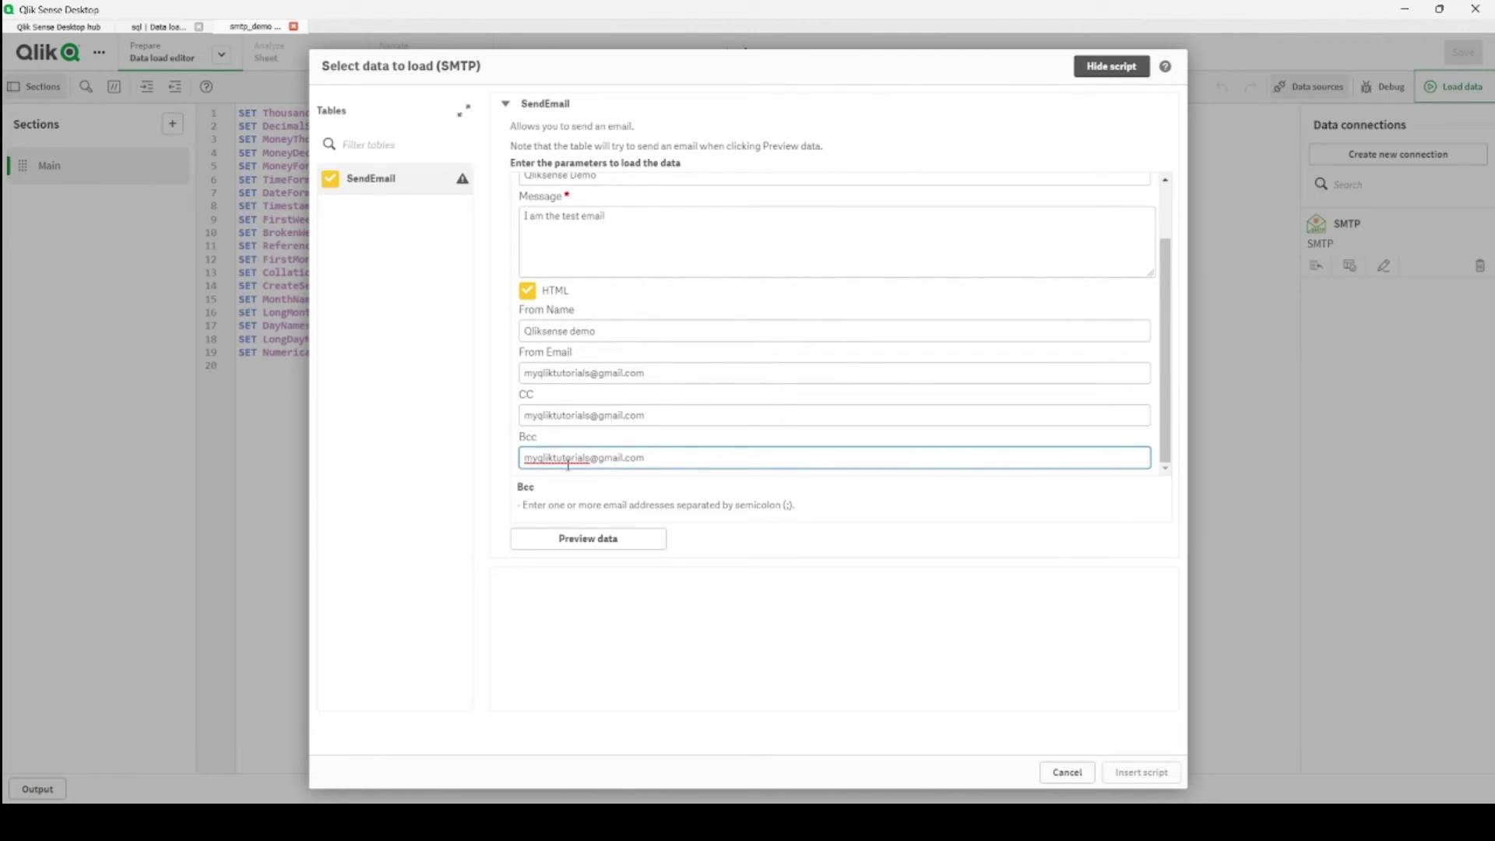
Step: Preview SendEmail, insert the generated script, and reload smtp_demo, closing the progress report
left_click(611, 549)
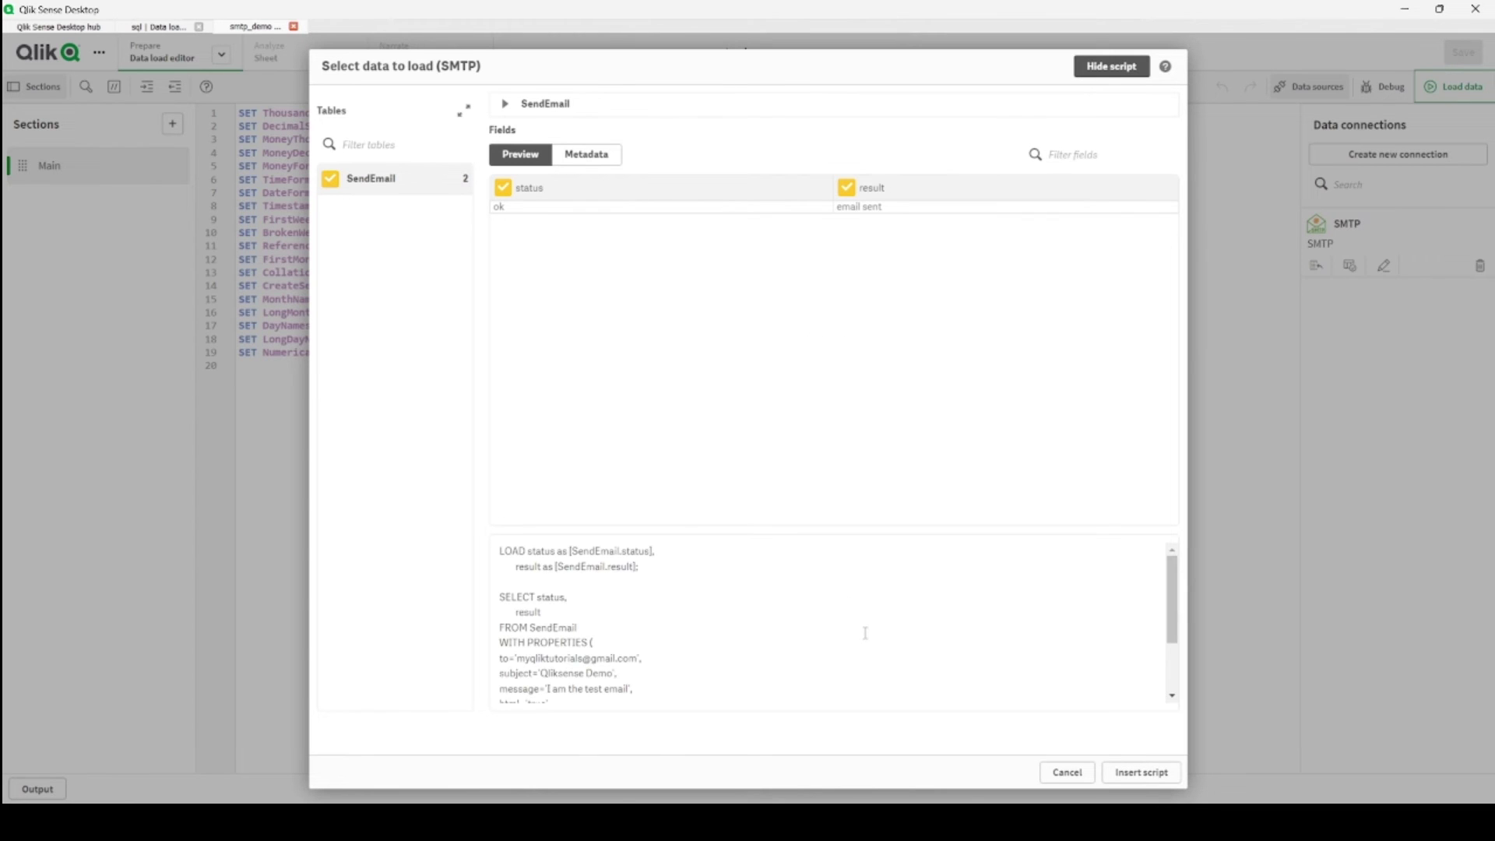
left_click(1144, 773)
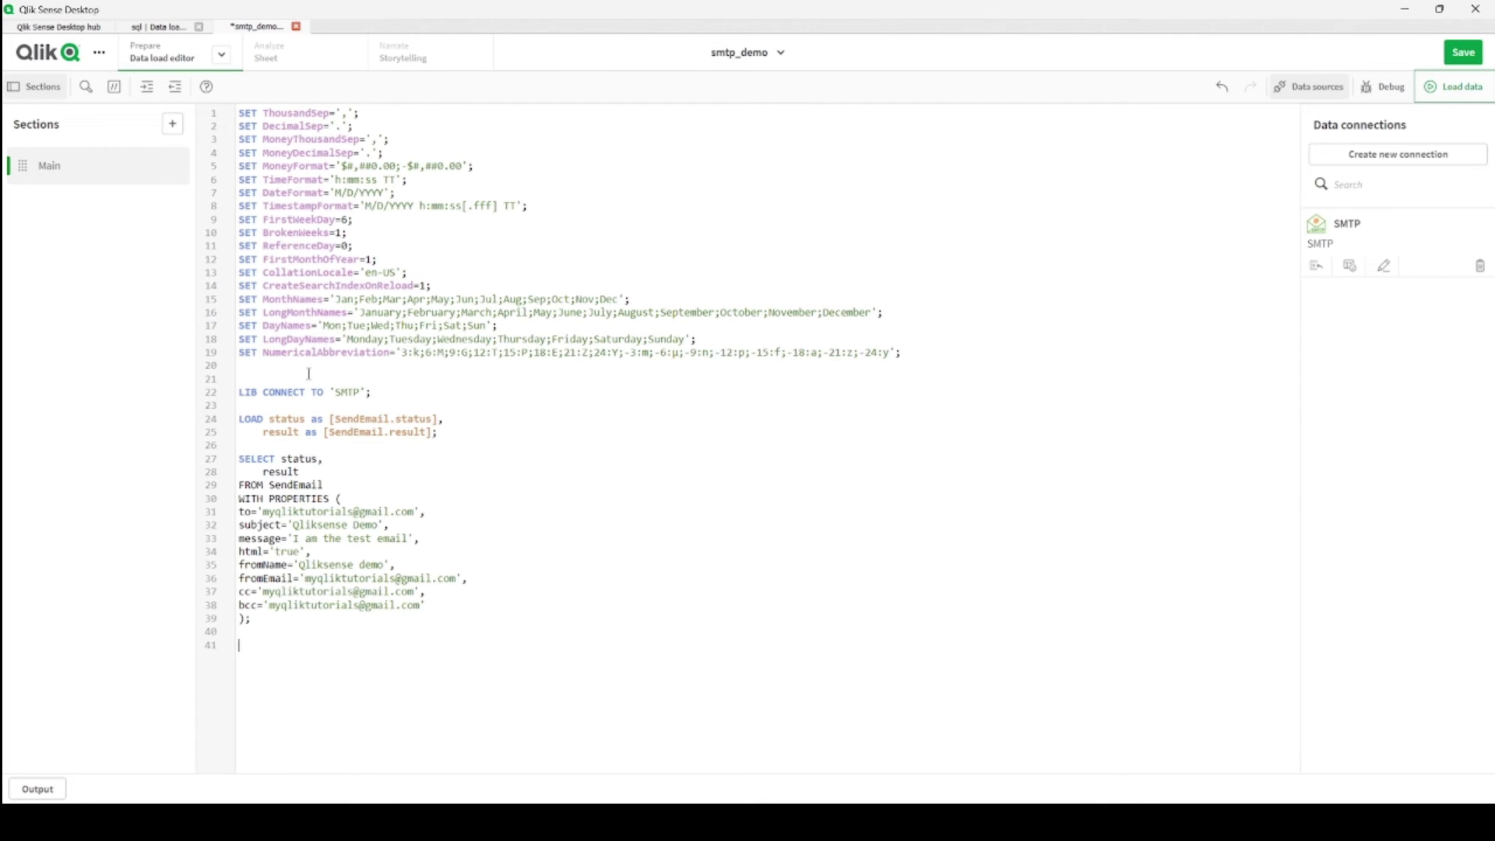
left_click(1462, 91)
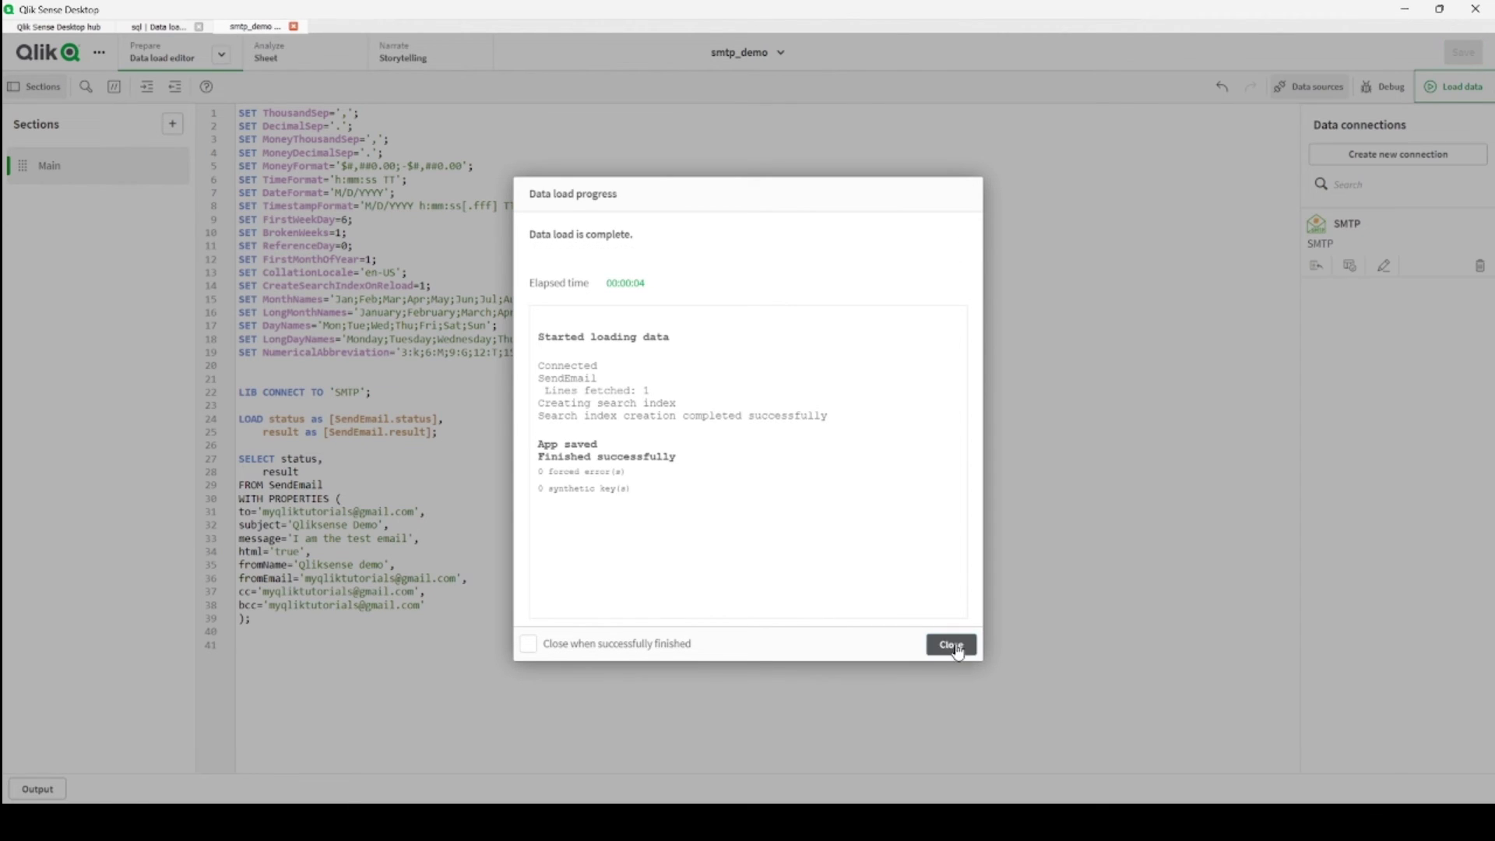
left_click(953, 646)
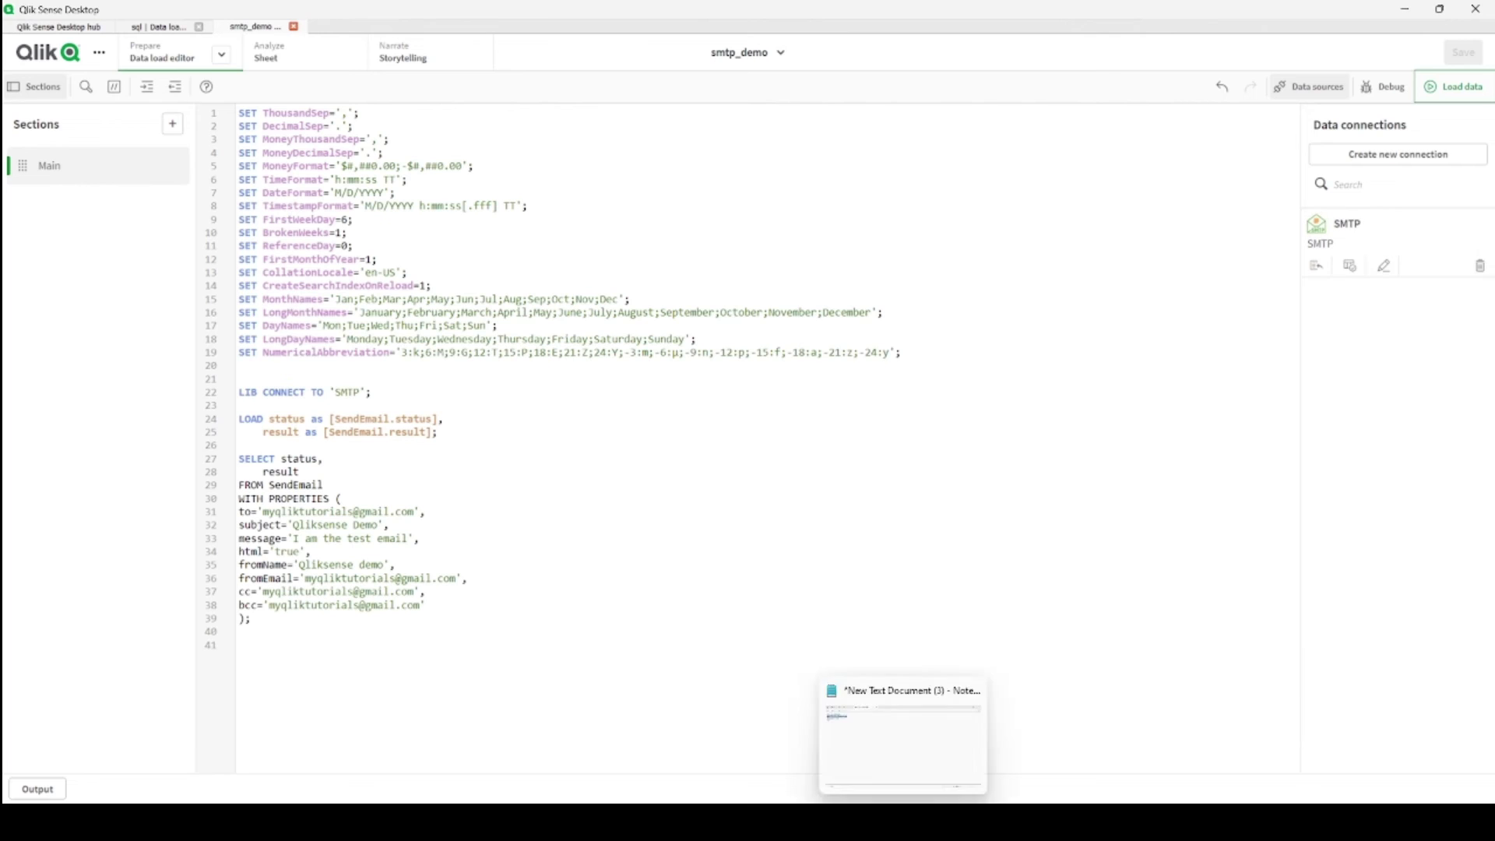
Step: Check Gmail for the two 'I am the test email' messages, then return to the Qlik Sense script
left_click(867, 819)
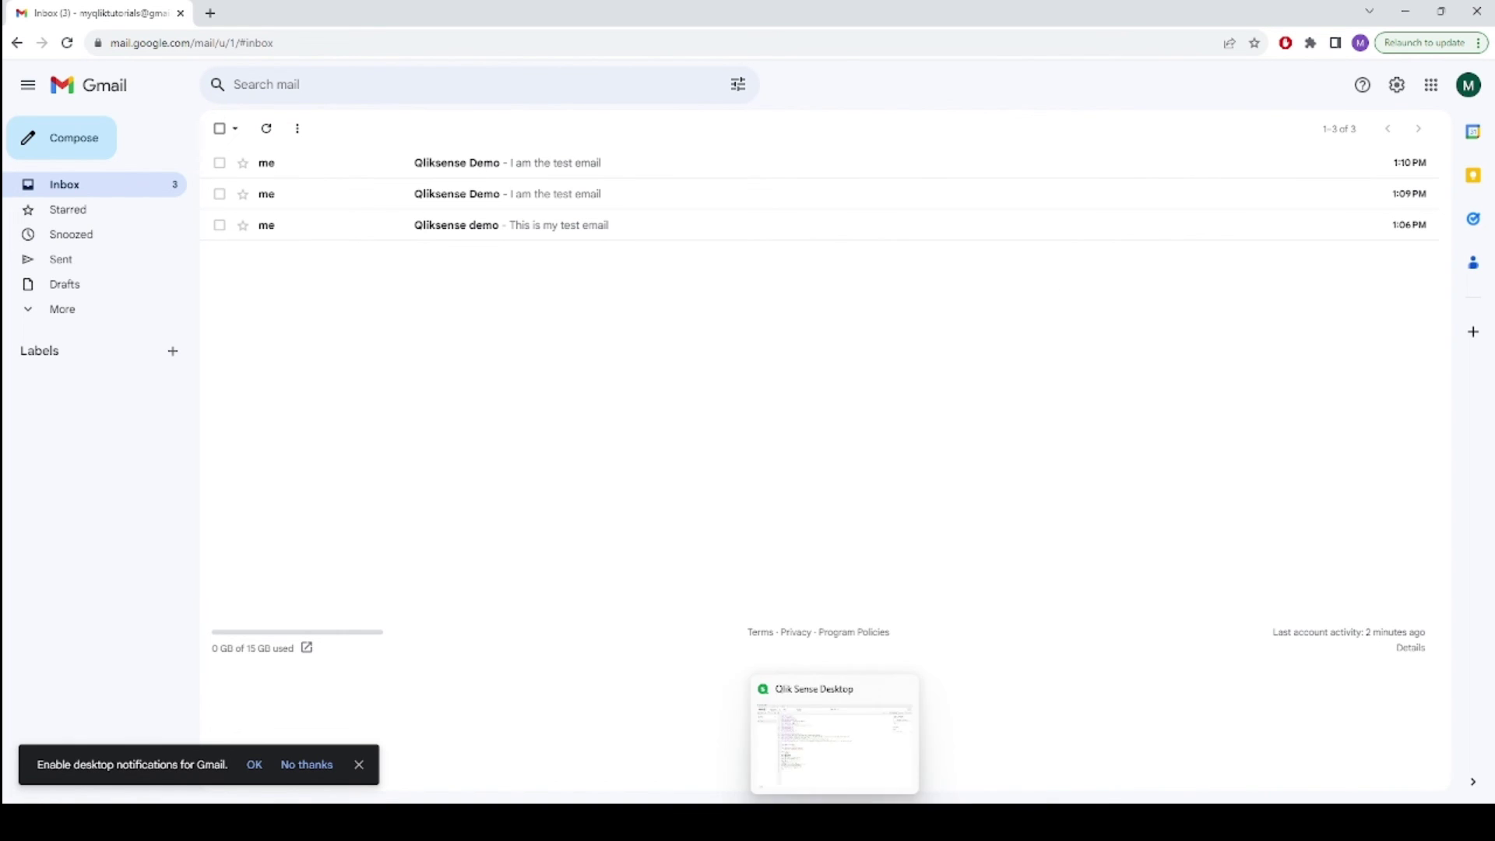
left_click(834, 822)
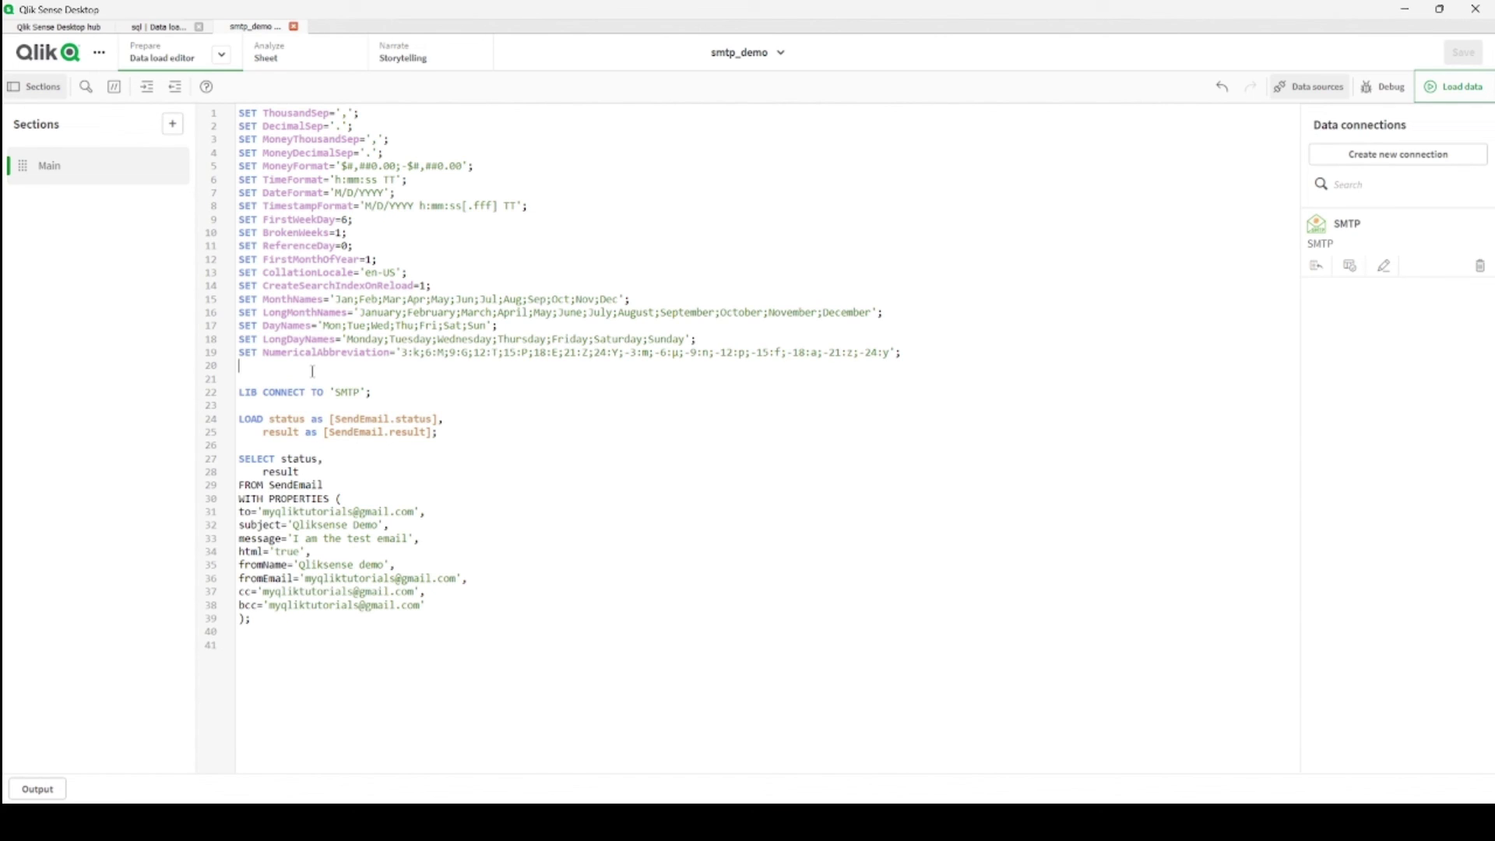
Step: Add four blank lines above LIB CONNECT TO 'SMTP' and place the caret on line 23
key("Return")
key("Return")
key("Return")
key("Return")
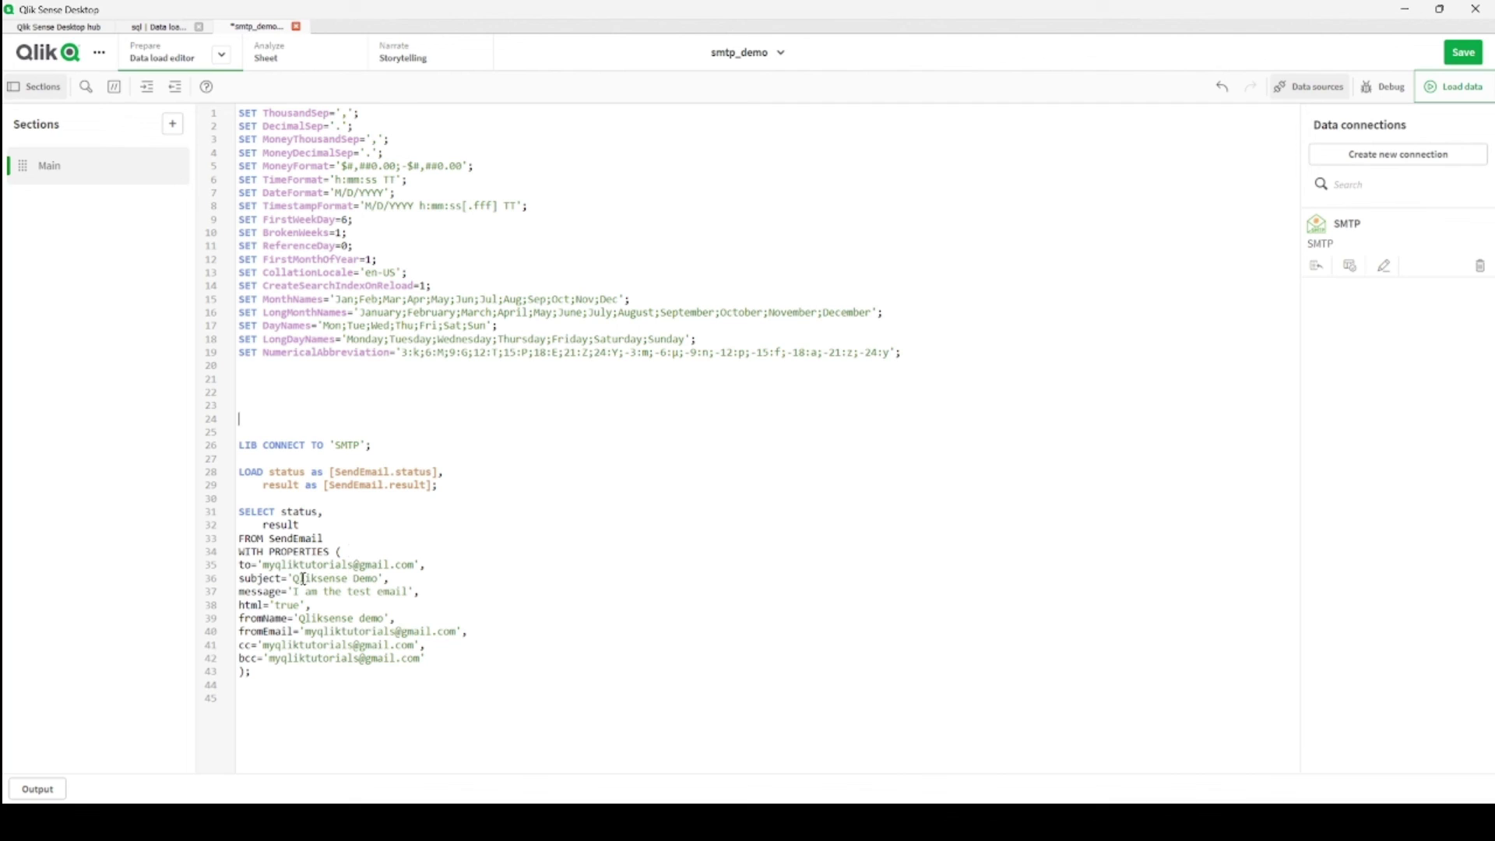
left_click_drag(293, 579, 381, 581)
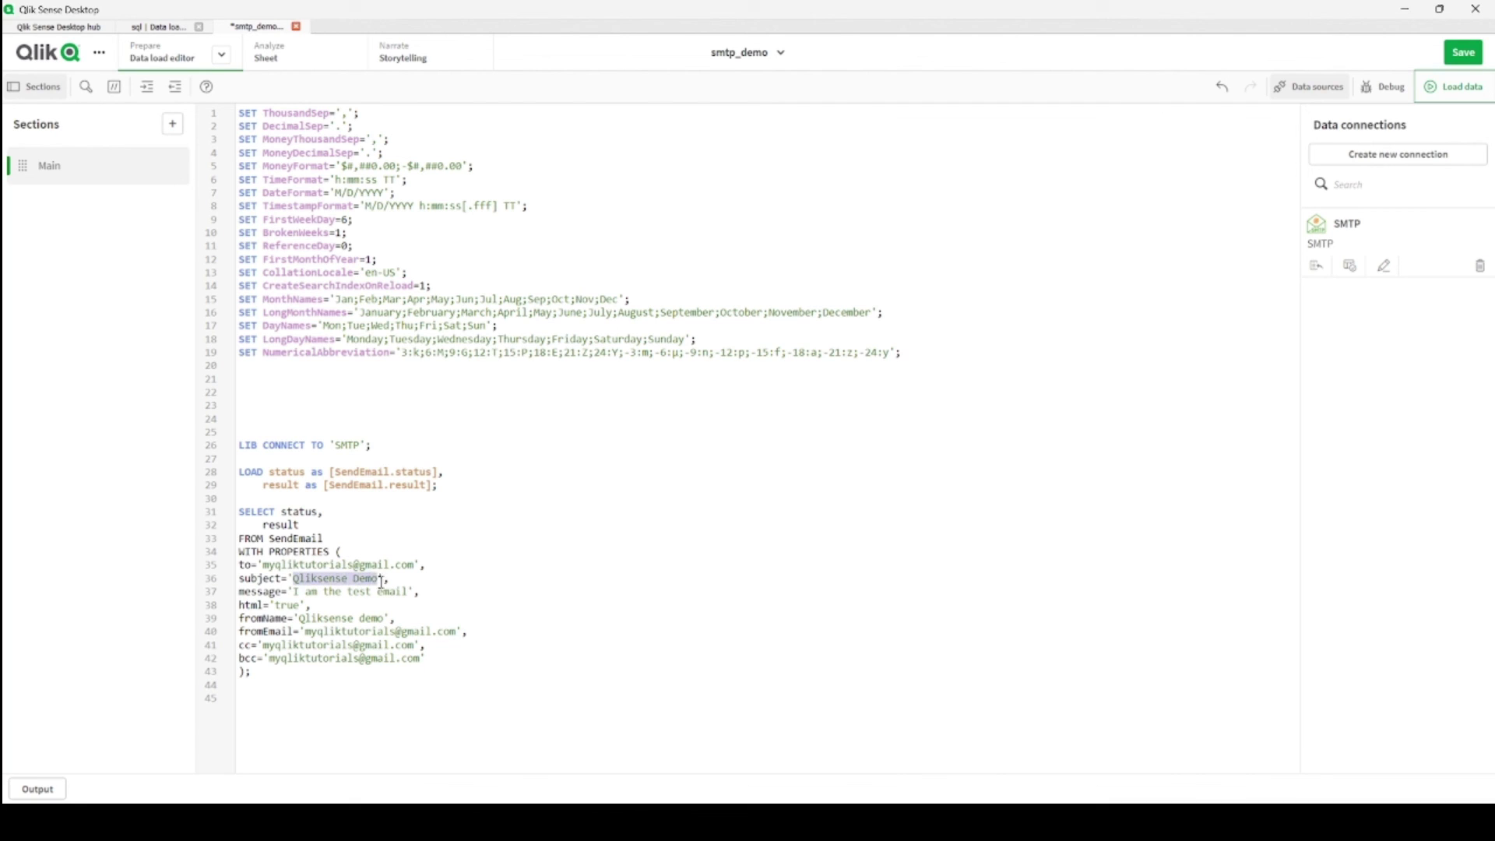
left_click(263, 408)
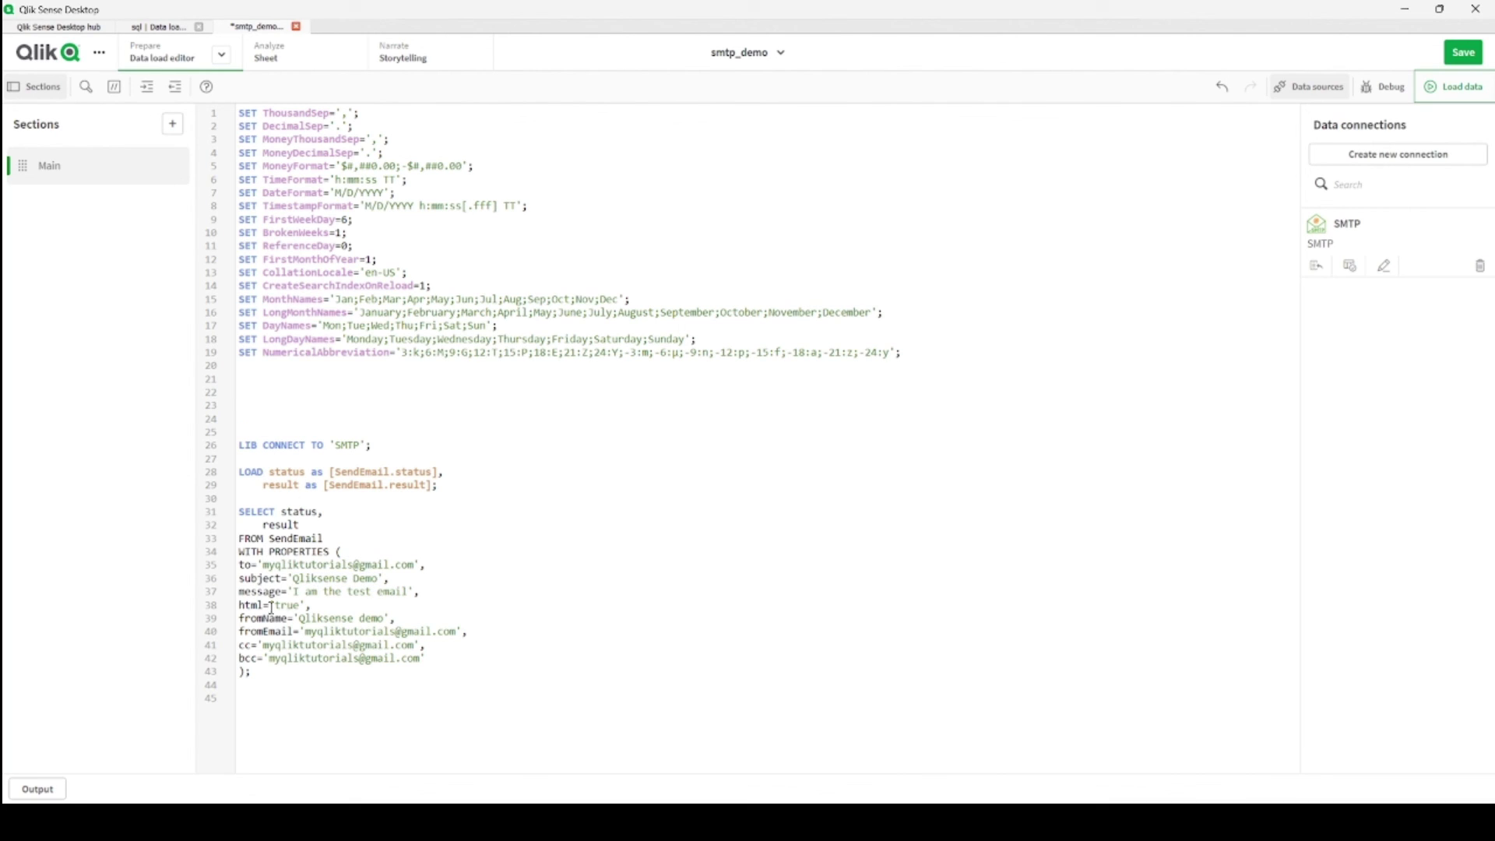